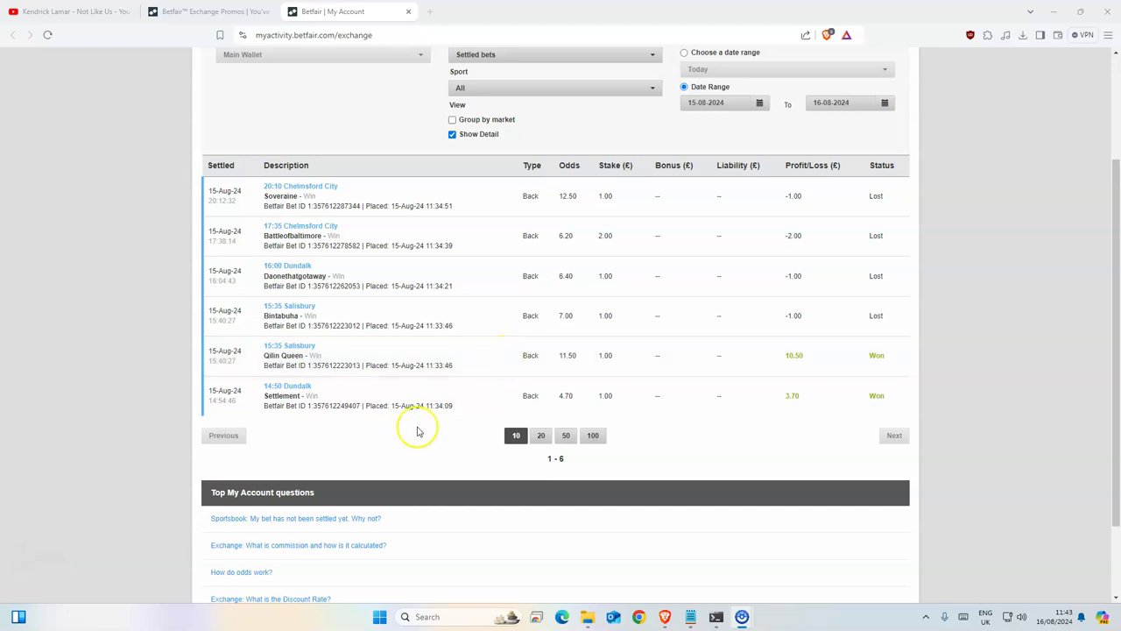
Highlight the winning Qilin Queen and Settlement rows in the settled bets list
mouse_move(823, 395)
mouse_down()
mouse_move(233, 355)
mouse_move(337, 359)
mouse_up()
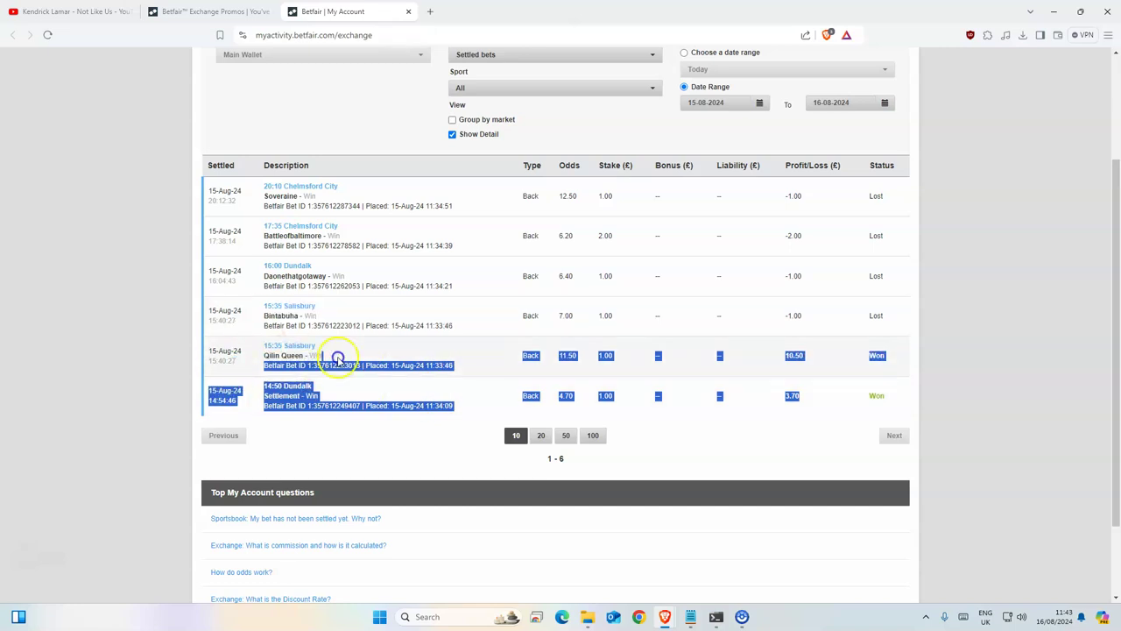
click(530, 359)
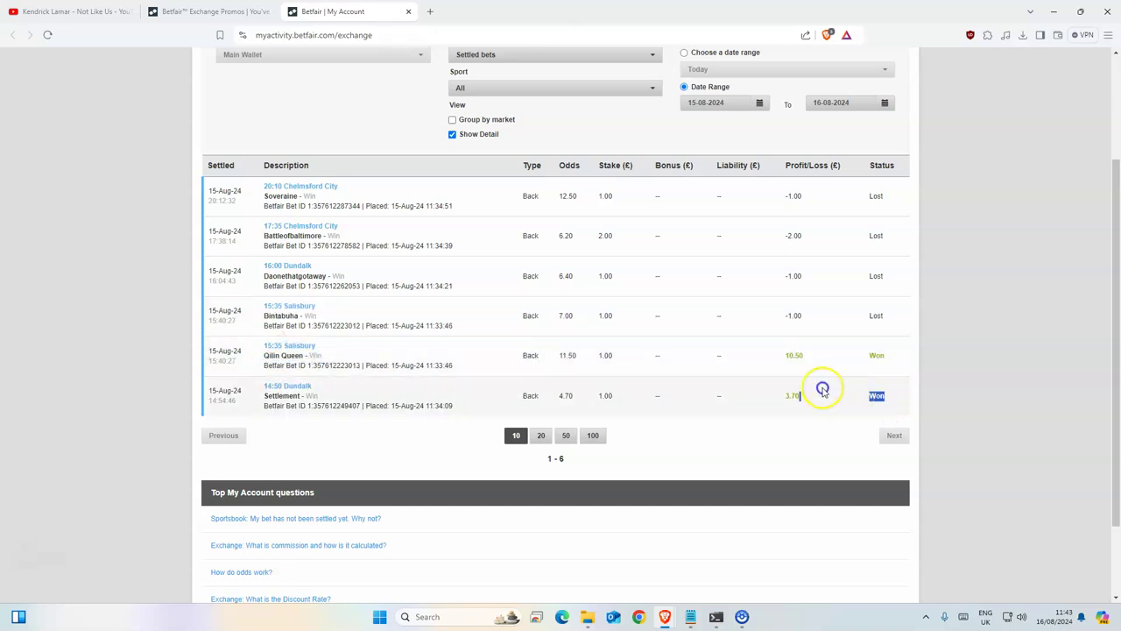
drag(879, 404, 563, 354)
click(563, 354)
Scroll to the top and snap the browser left, beside the MergedDF sheet
scroll(611, 355, up, 1)
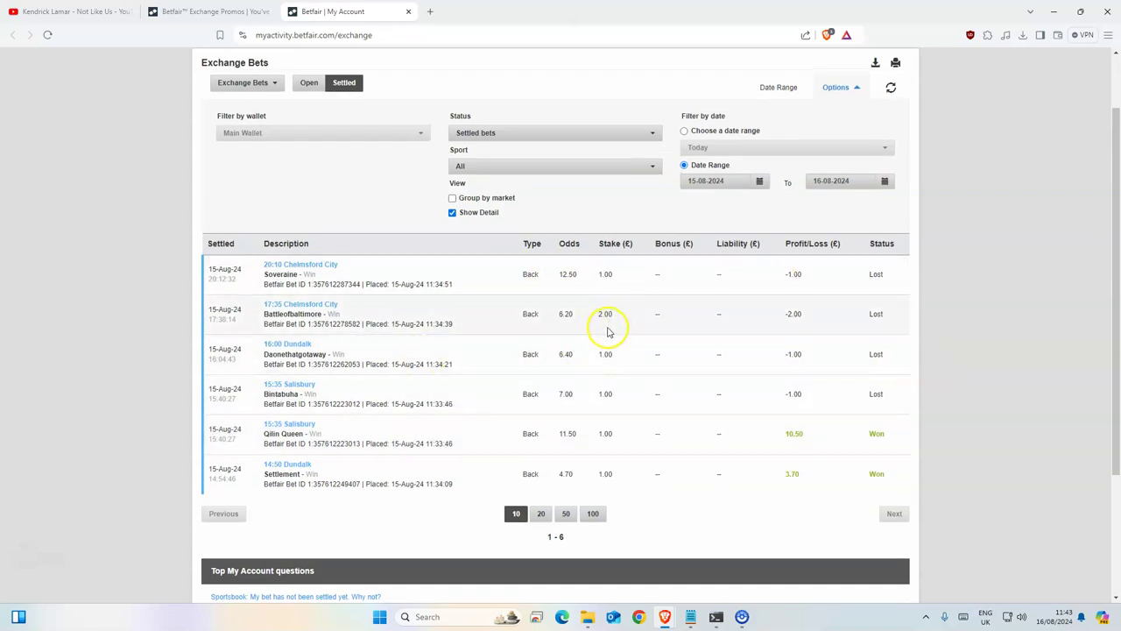
scroll(606, 323, up, 2)
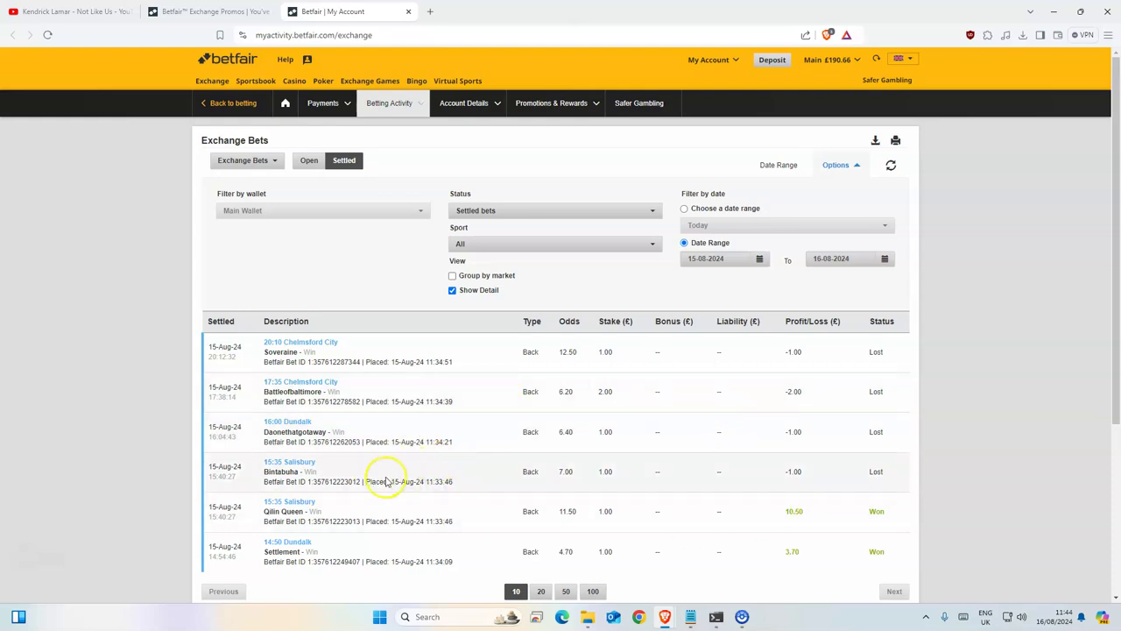
key(super+Left)
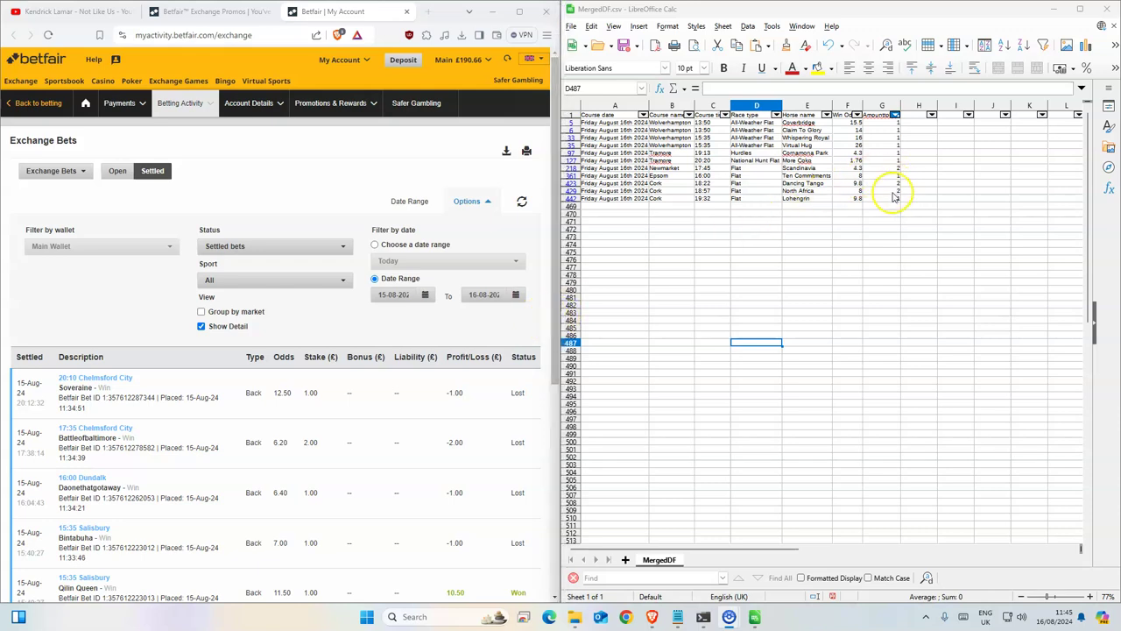
Sum the column G stakes for all 14 selections, then close the Betfair My Account tab
drag(894, 198, 893, 176)
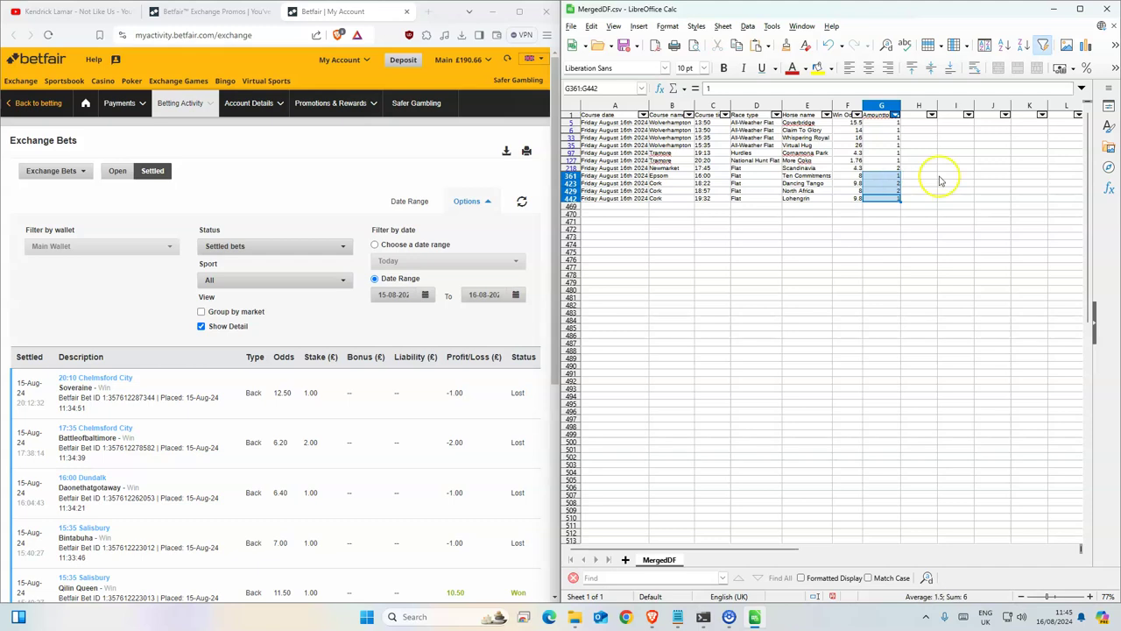
drag(894, 190, 894, 182)
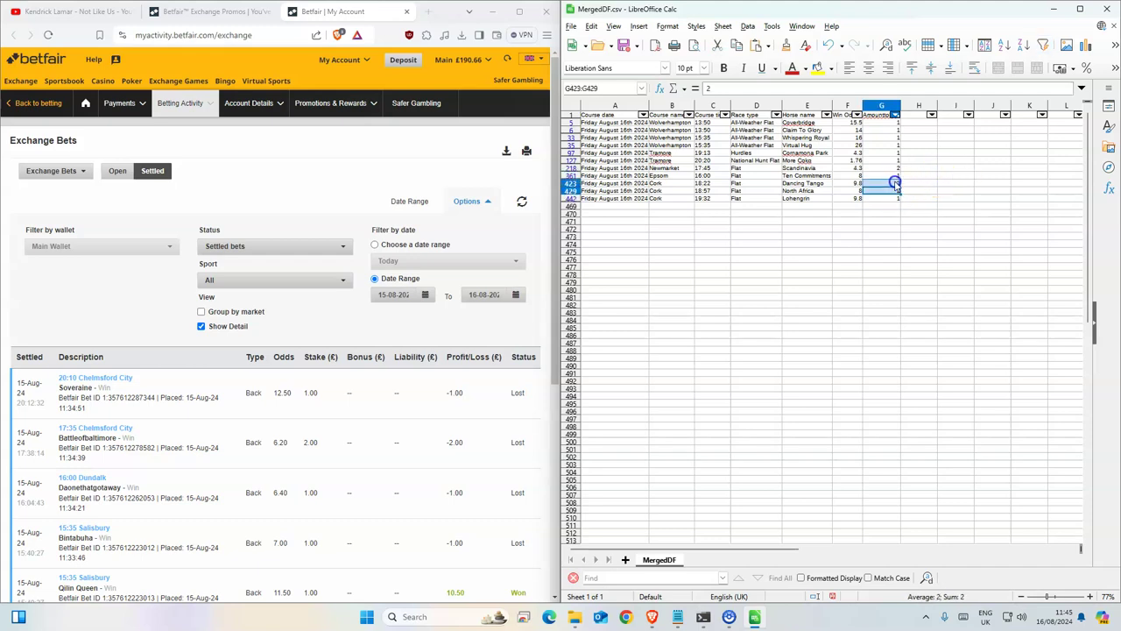
click(895, 168)
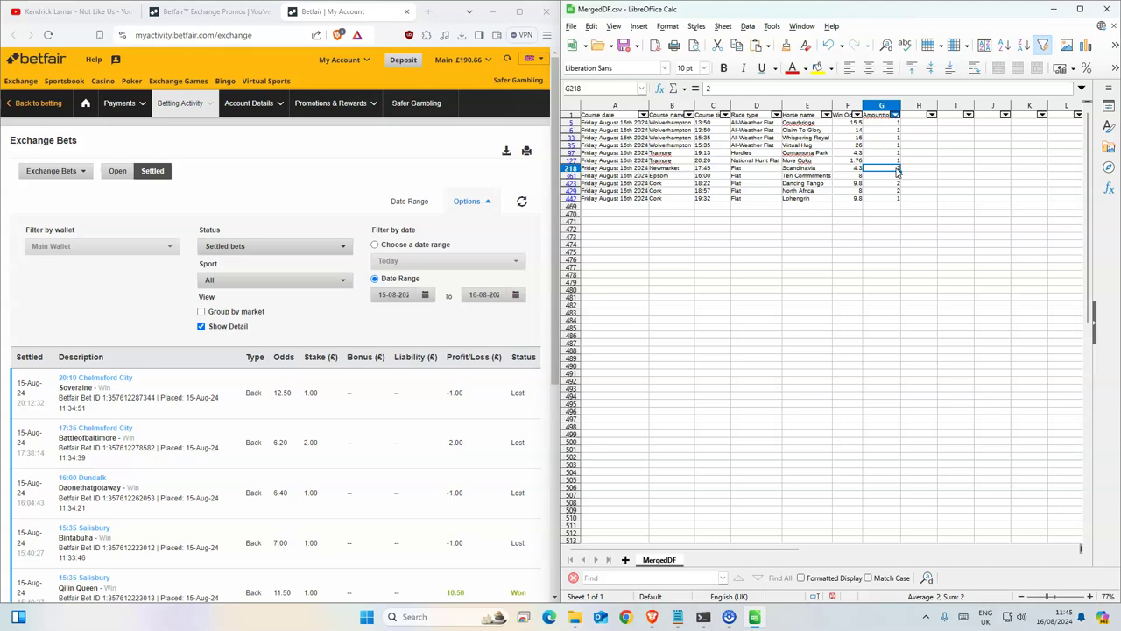
drag(883, 198, 888, 120)
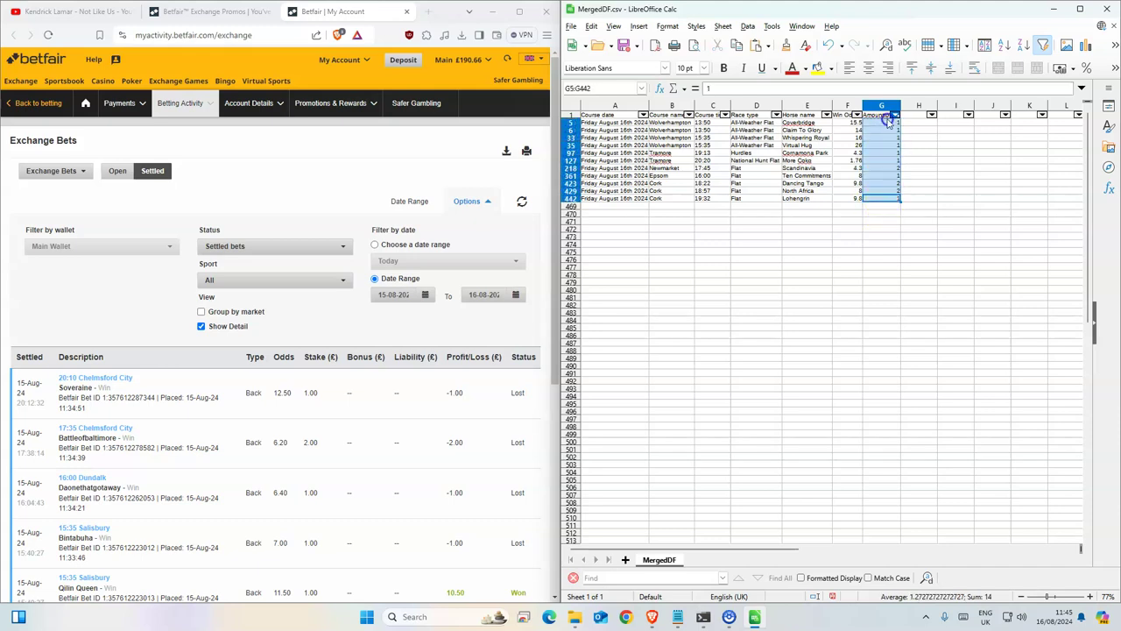
click(847, 342)
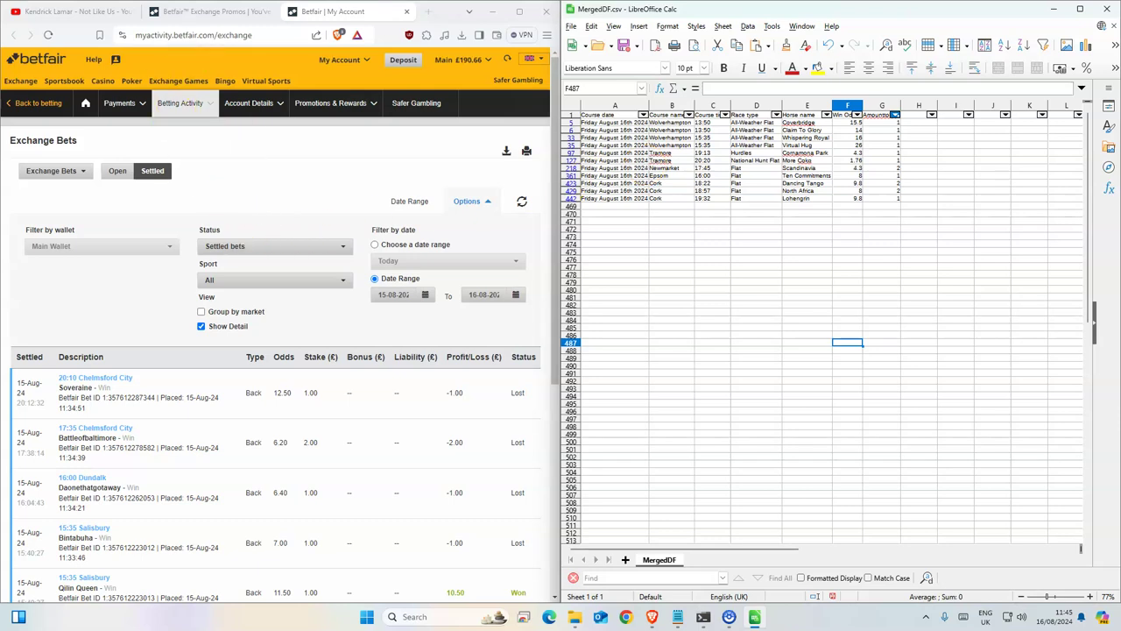
click(406, 13)
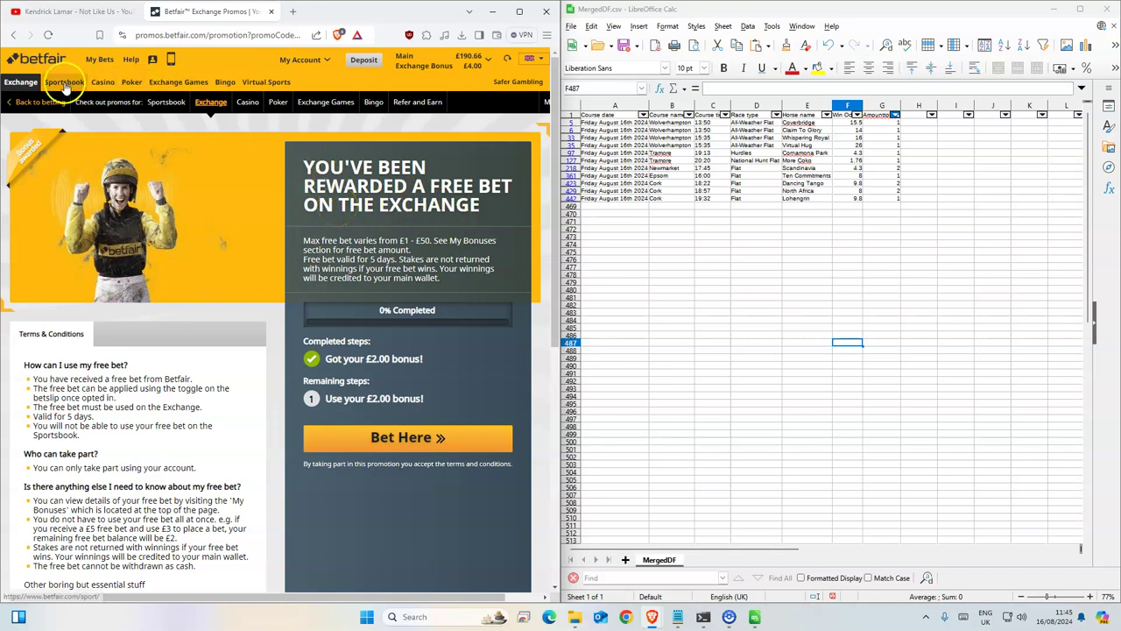
Go to Betfair's Horse Racing schedule and mark the two 13:50 Wolverhampton selections in Calc
click(56, 110)
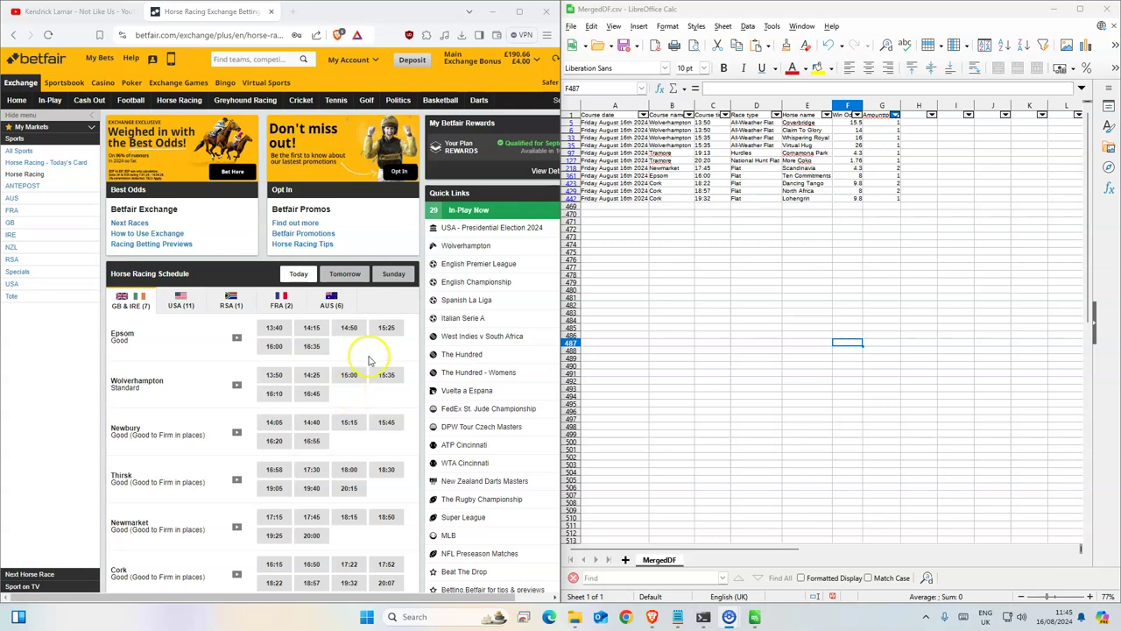
drag(711, 123, 886, 130)
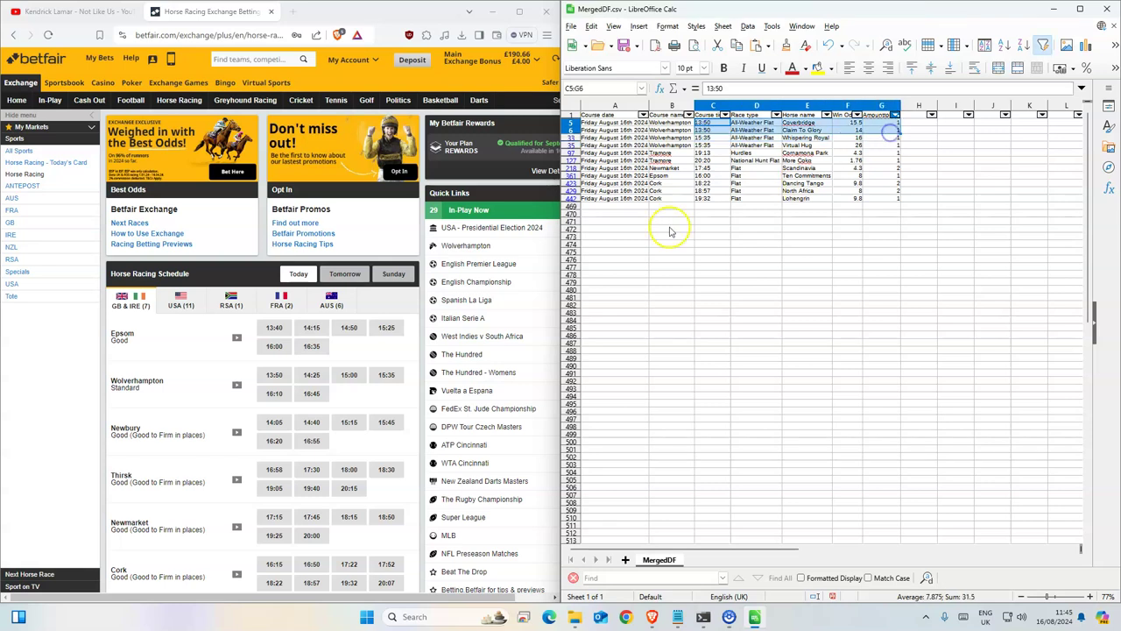
Open the 13:50 Wolverhampton market and add Coverbridge and Claim To Glory as back bets
click(275, 375)
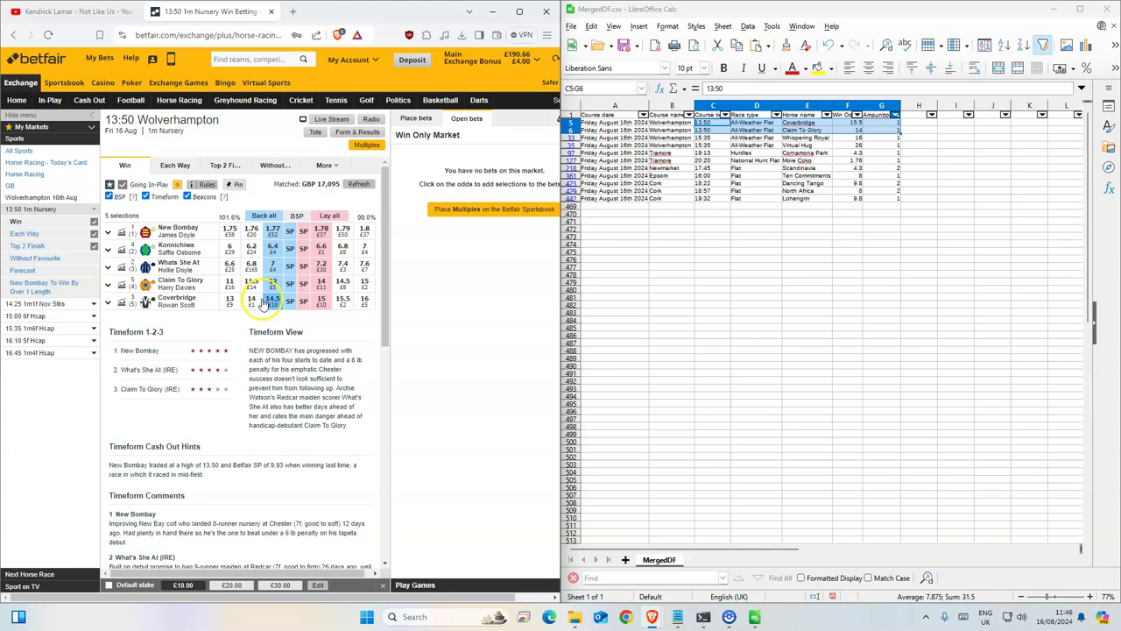
click(275, 301)
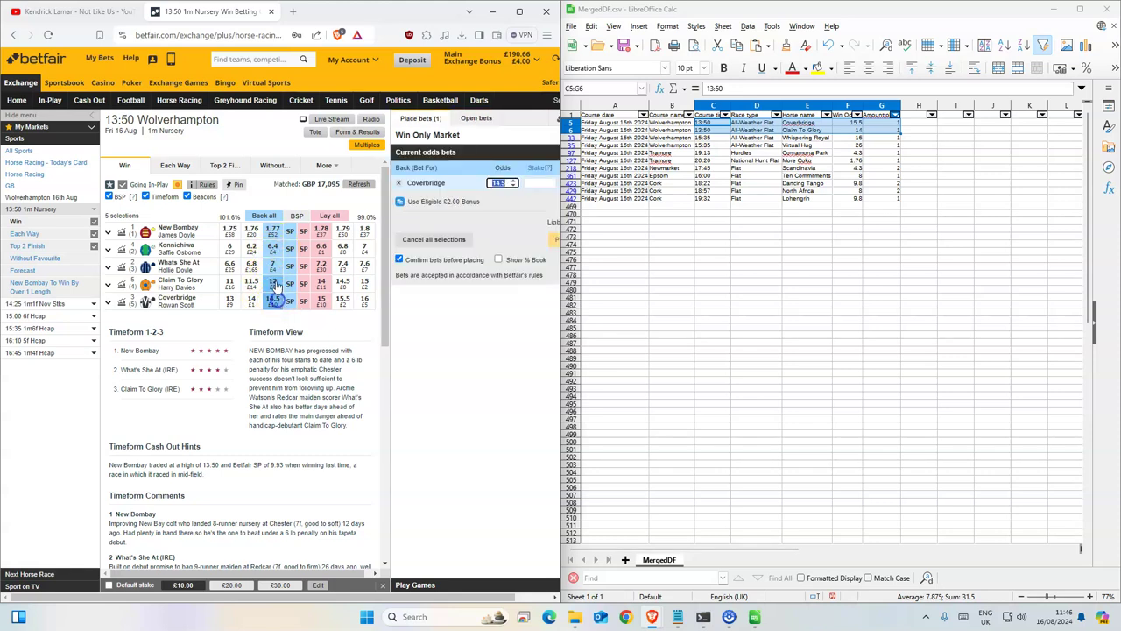
click(275, 286)
text(14)
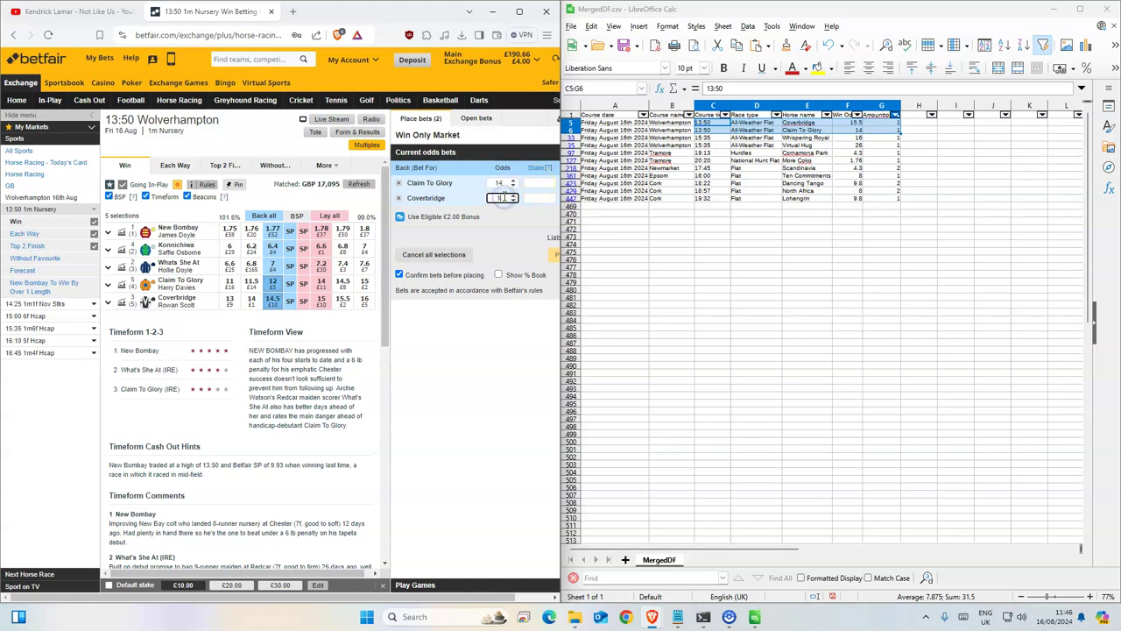
Set odds 14 and 15.5 with £1 stakes, place both bets, taking SP if unmatched
text(5.5)
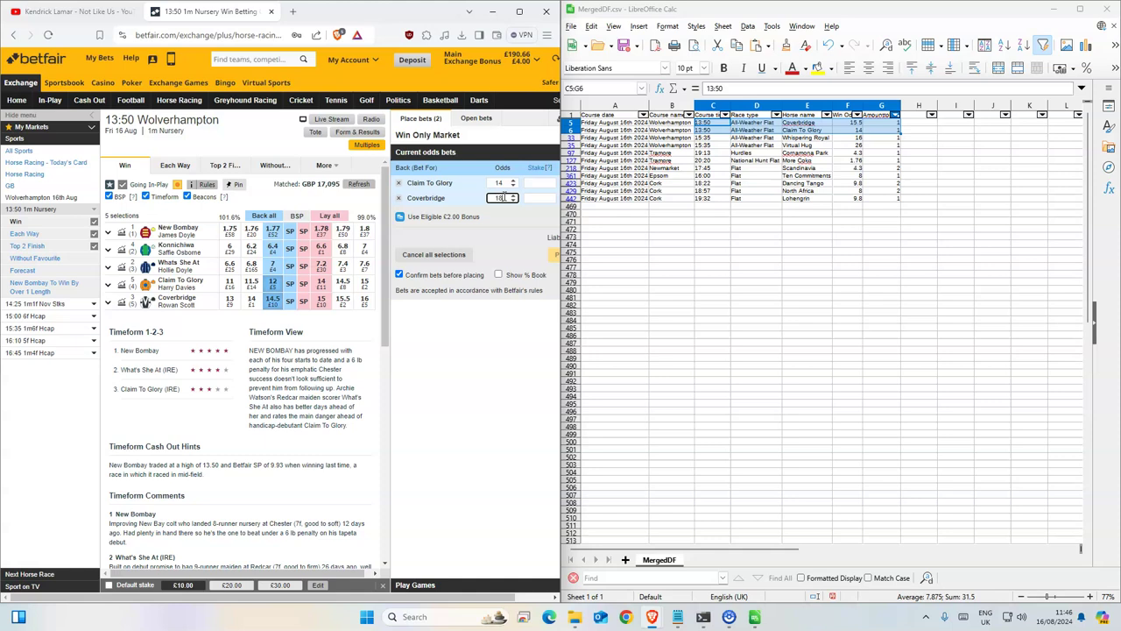
click(541, 197)
text(1)
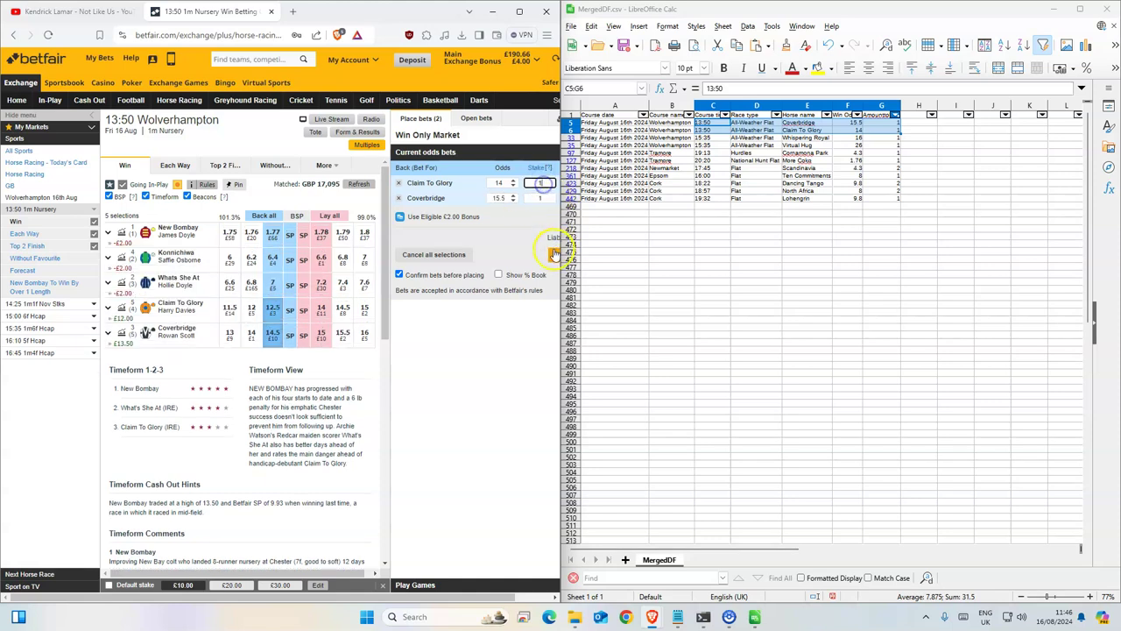
click(553, 254)
click(520, 164)
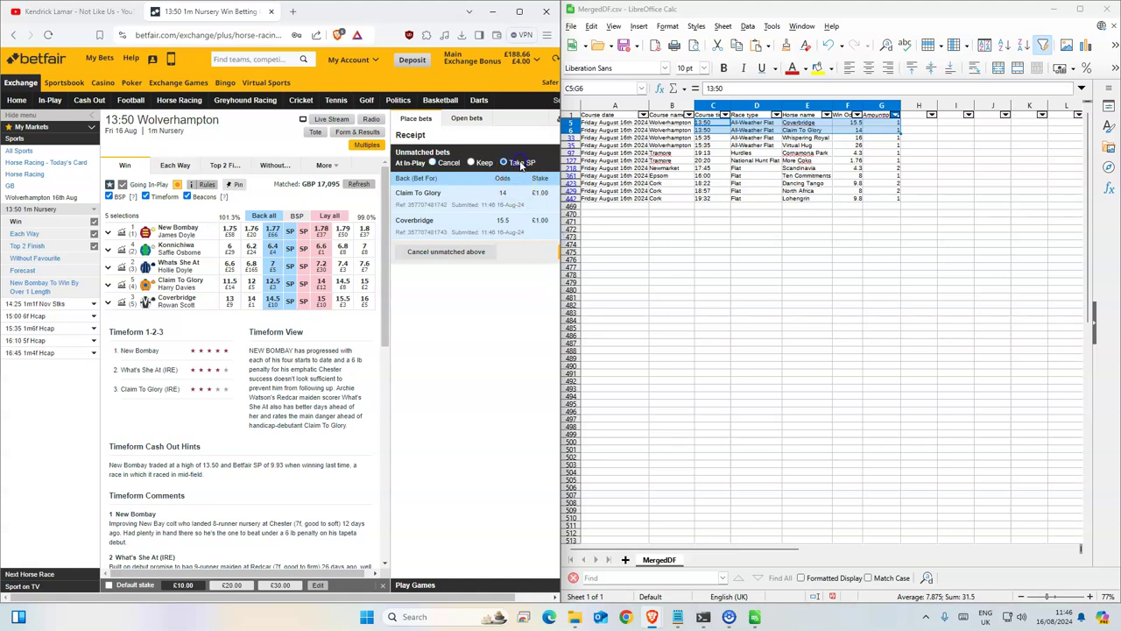
drag(559, 262, 566, 263)
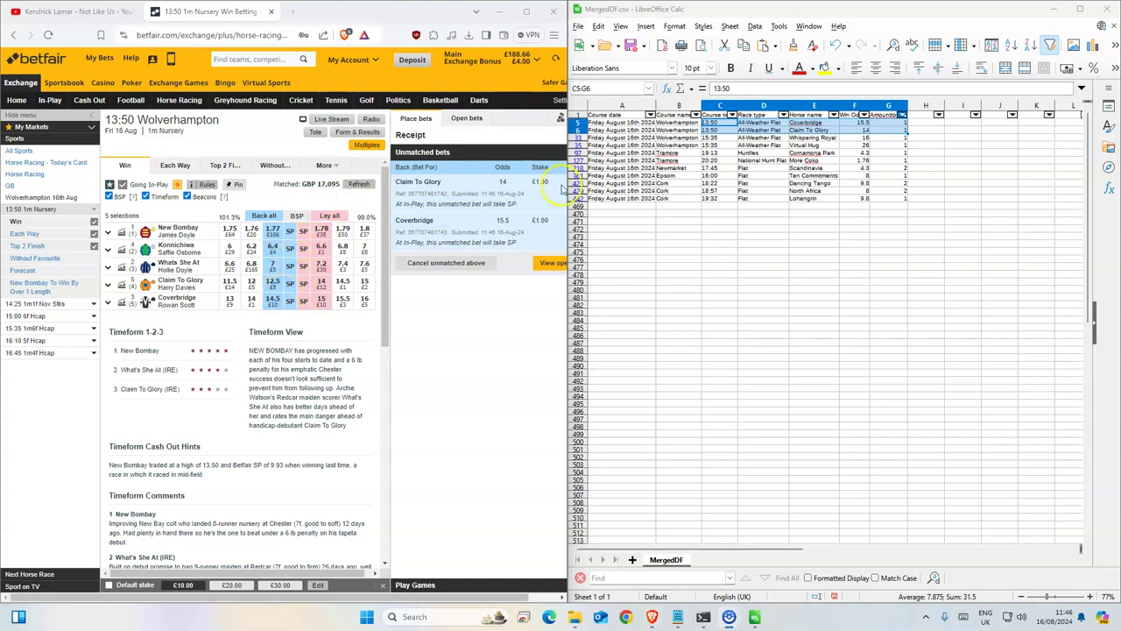
Open Wolverhampton's 15:35 market and add Whispering Royal and Virtual Hug as back bets
click(727, 138)
drag(727, 138, 868, 144)
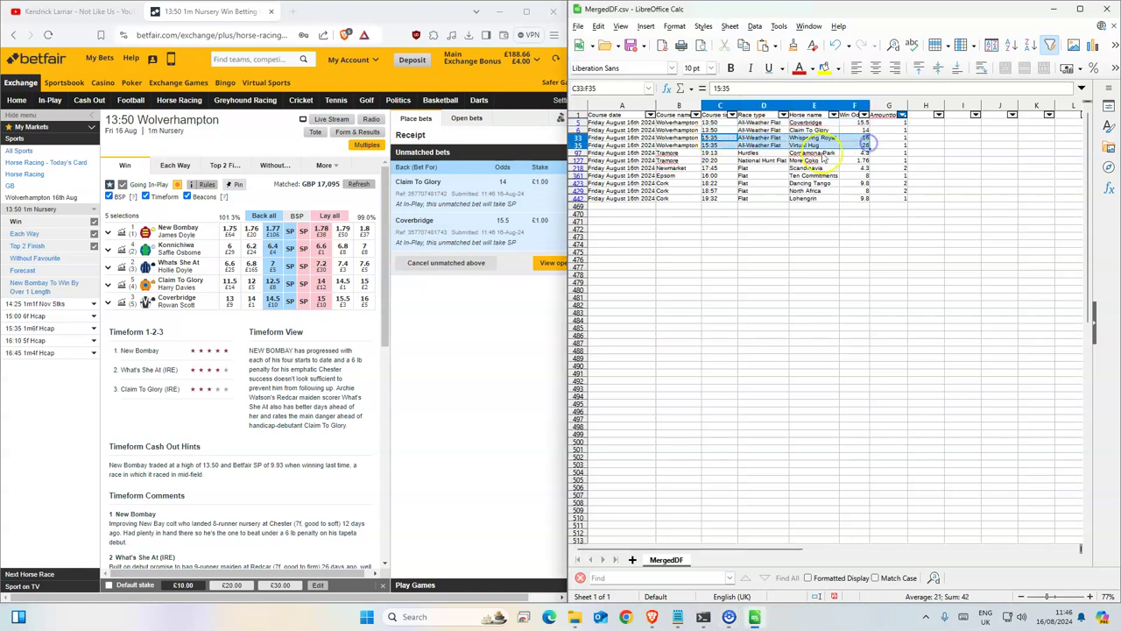
click(39, 328)
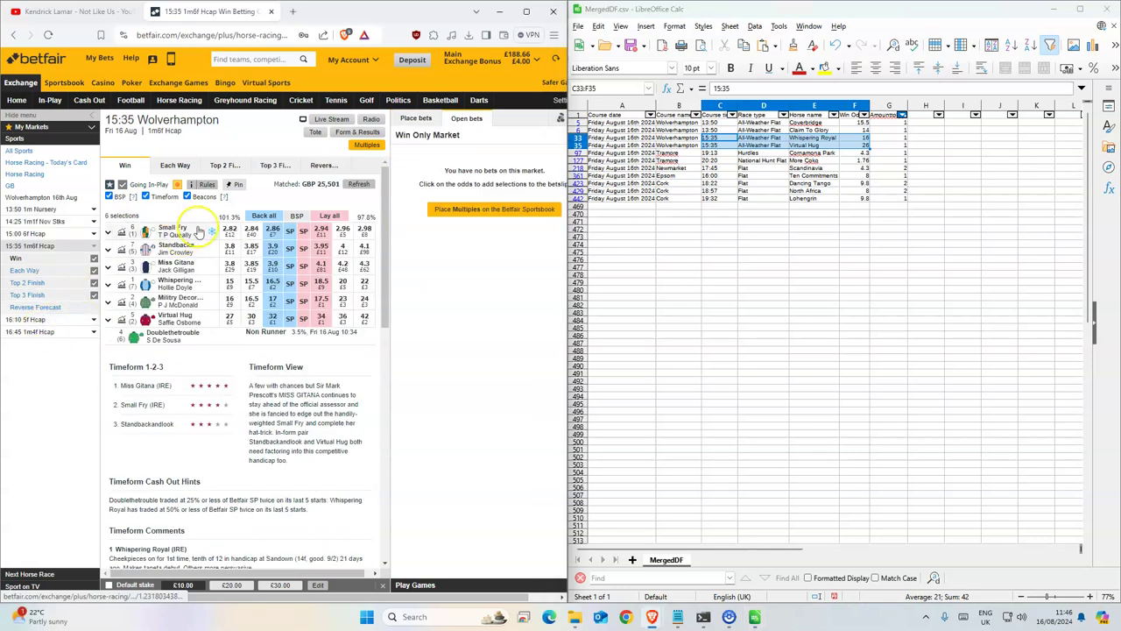
click(271, 282)
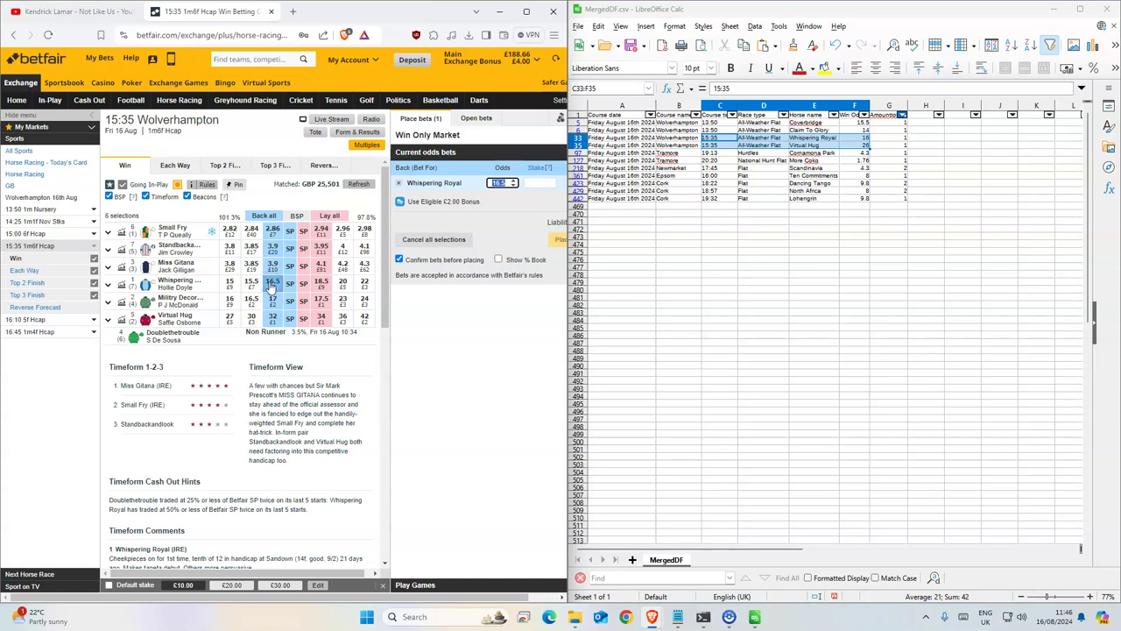
click(267, 326)
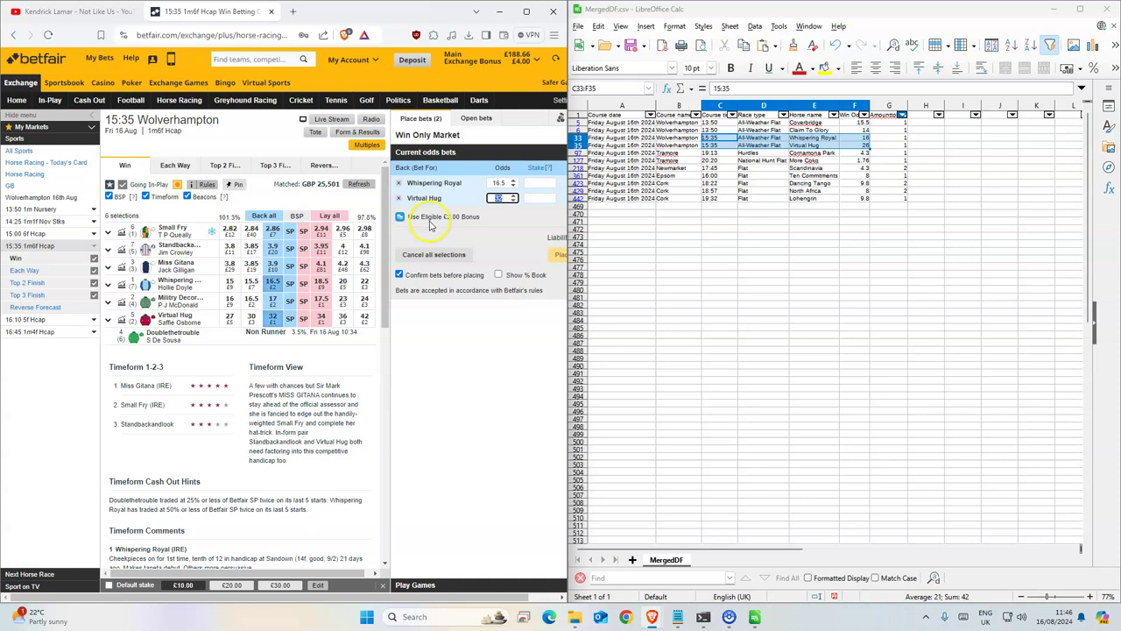
Place £1 back bets at 16.5 and 32, mark the Tramore rows, and return to the schedule
click(514, 198)
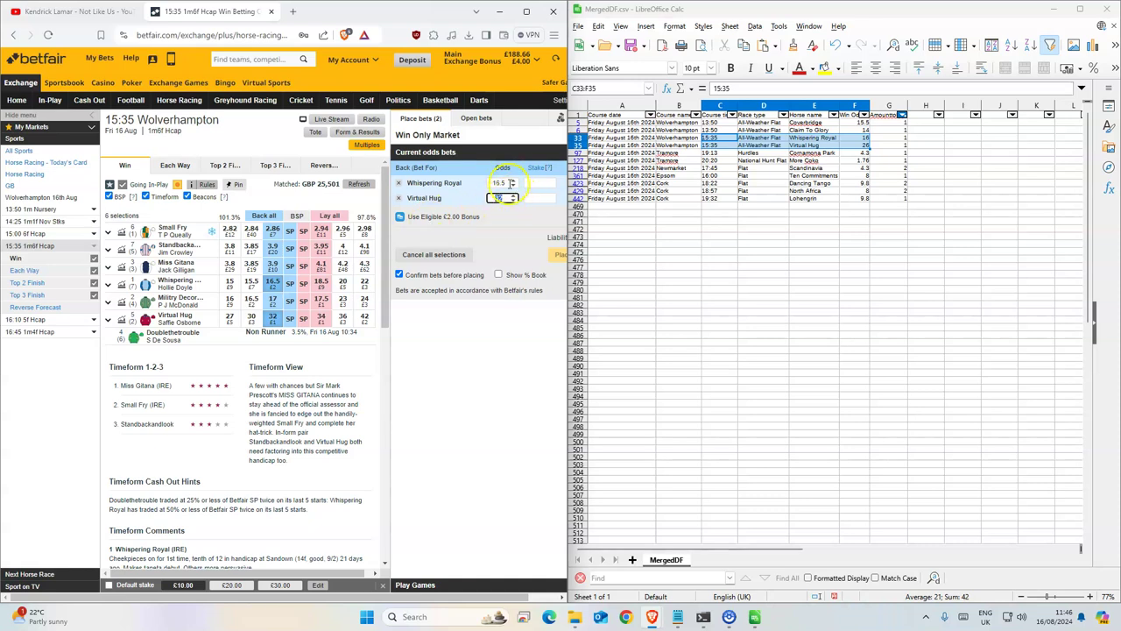
text(4)
click(538, 198)
text(4)
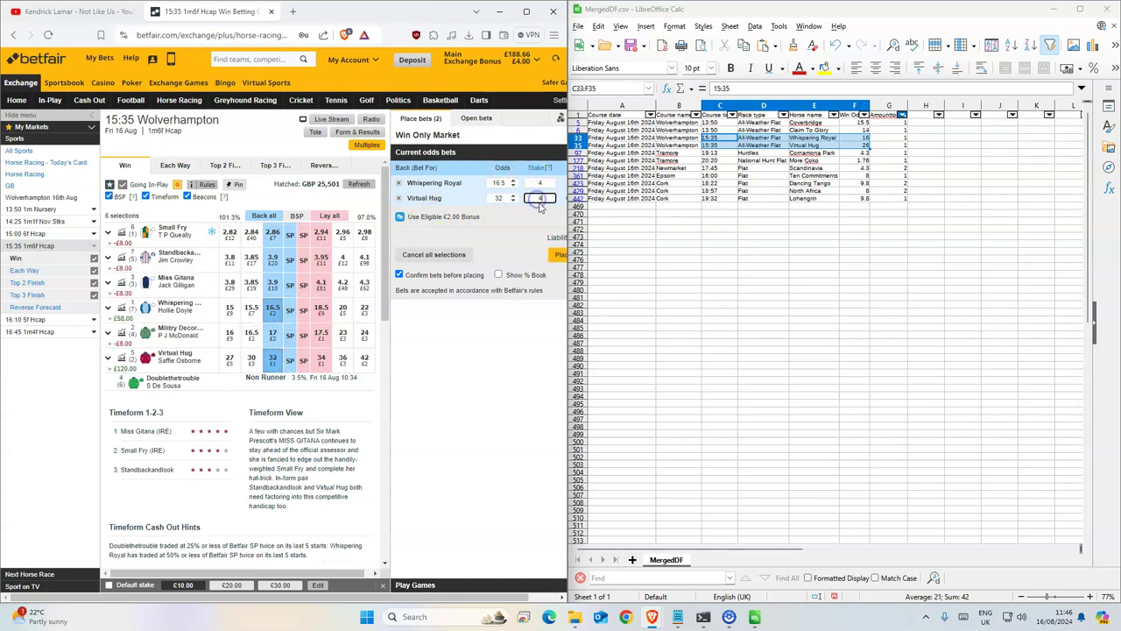
click(543, 180)
click(556, 255)
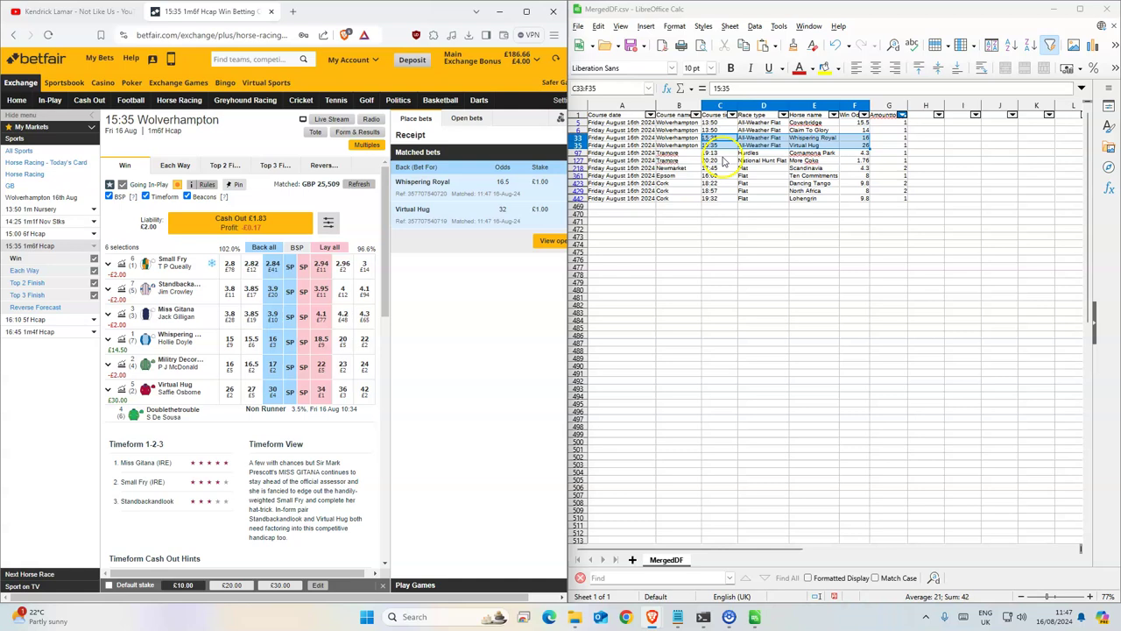
drag(719, 153, 832, 161)
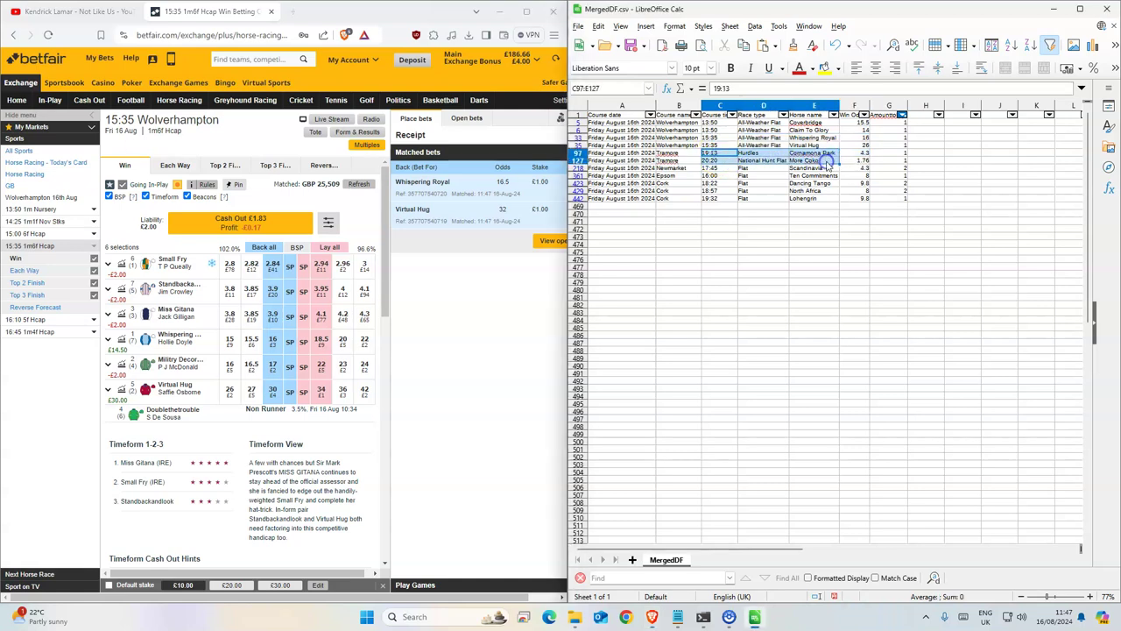
click(178, 100)
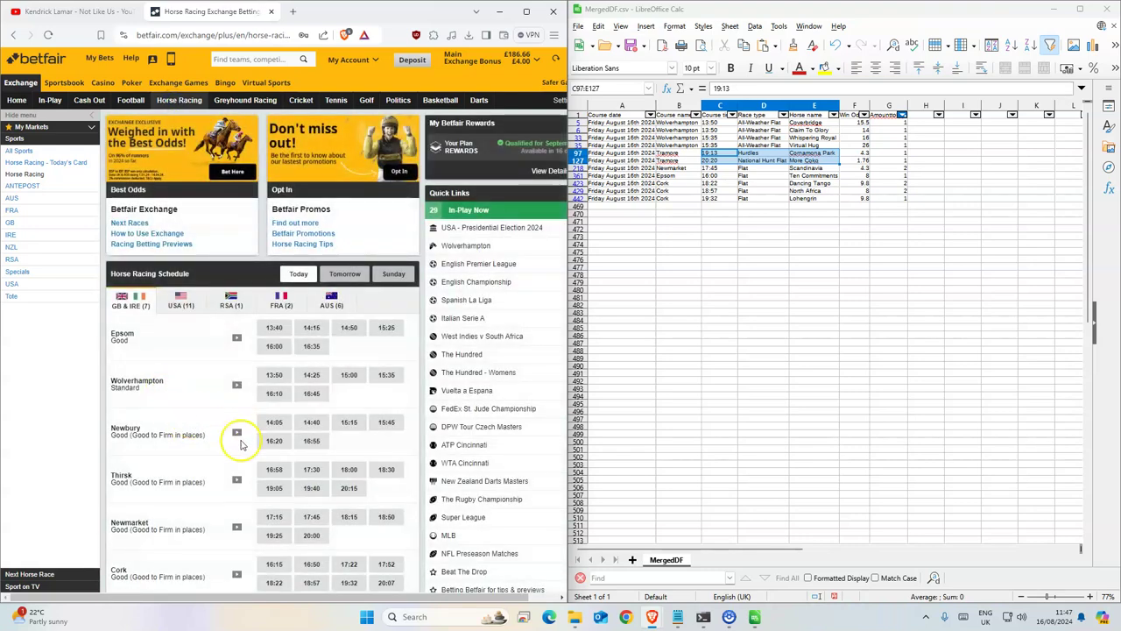
Open Tramore's 19:13 race and enter a £1 back bet on Cornamona Park at 4.6
scroll(232, 451, down, 1)
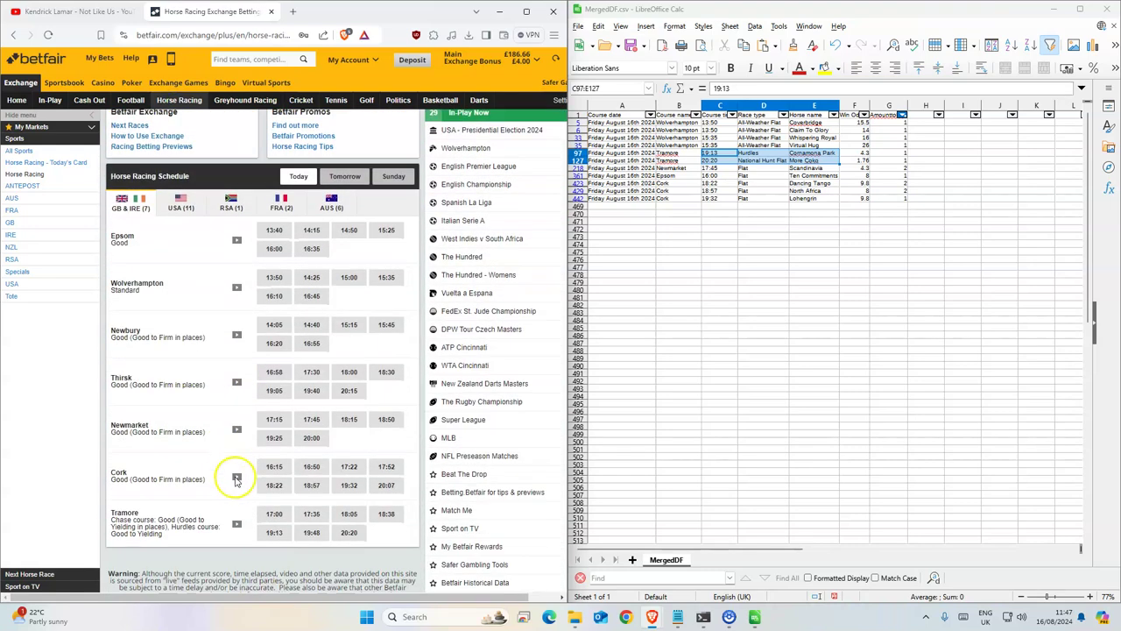
click(275, 533)
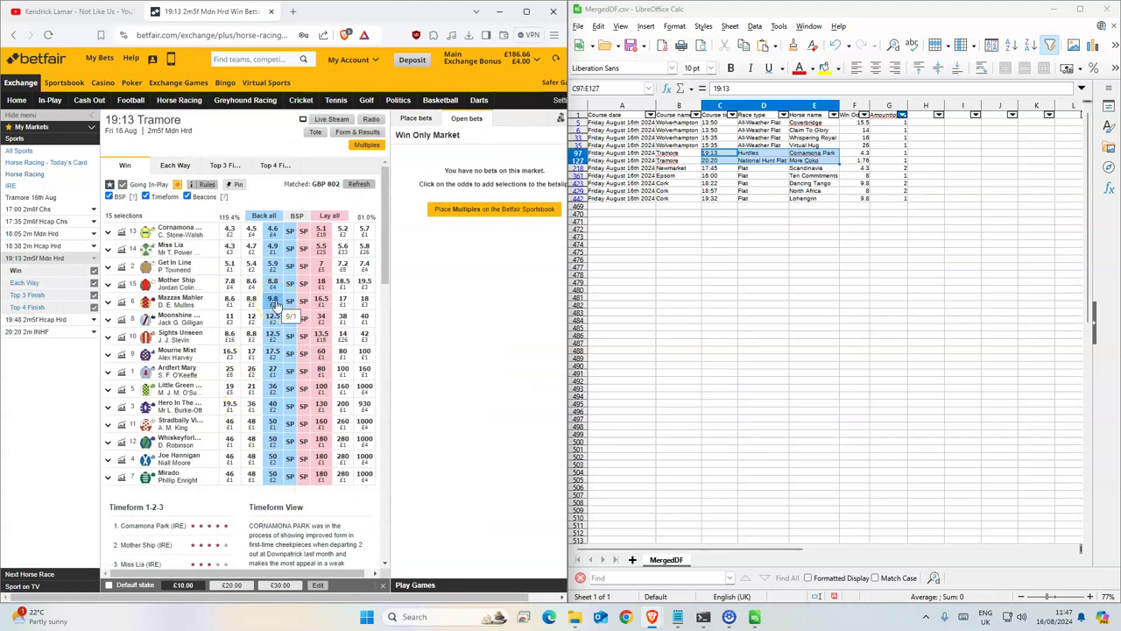
click(275, 230)
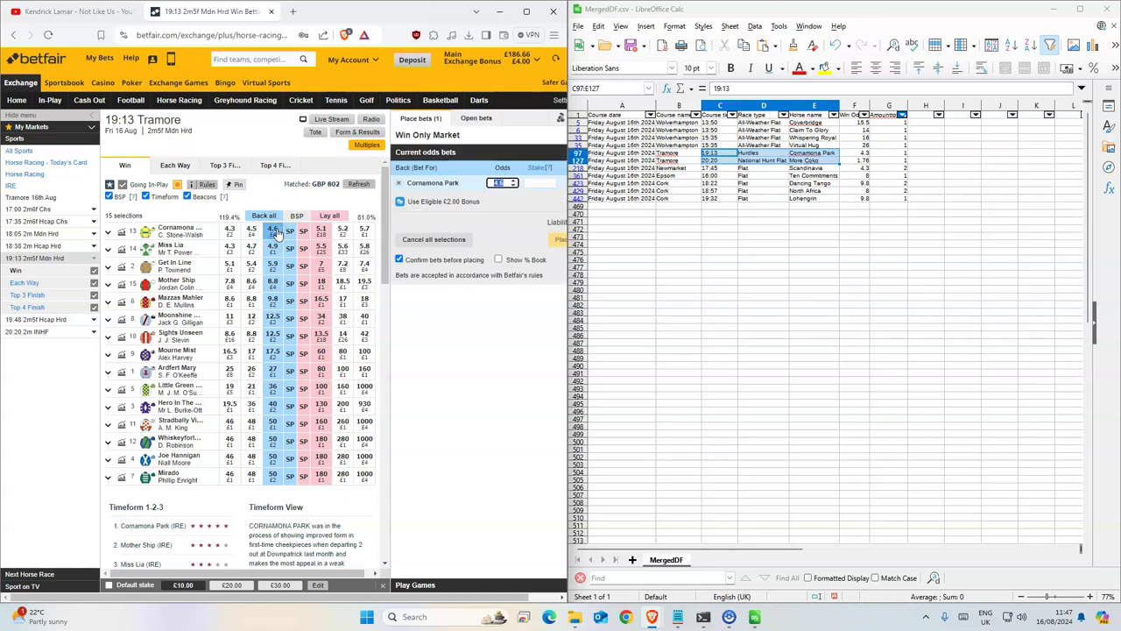
click(540, 182)
text(1)
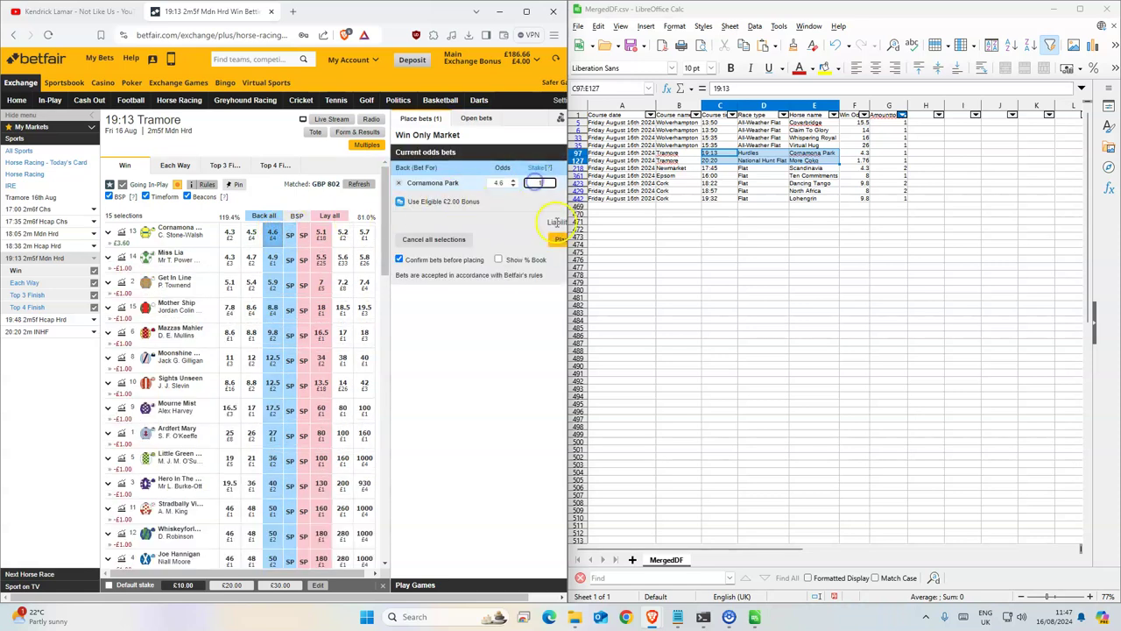
click(558, 245)
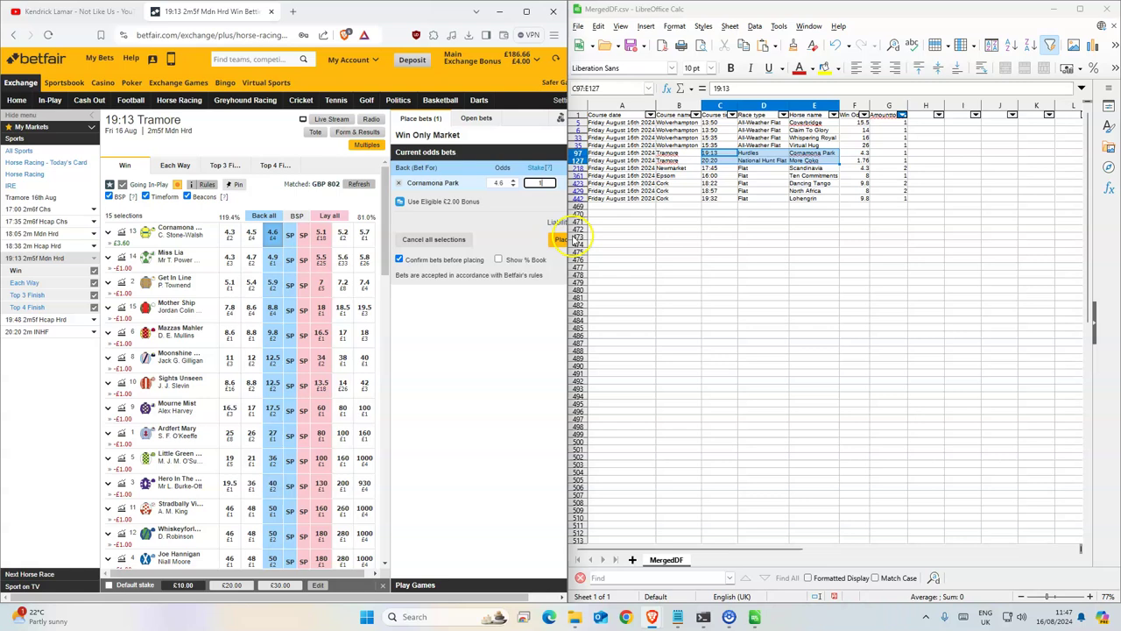
Widen the browser, apply the eligible bonus, and place the Cornamona Park bet
drag(568, 241, 686, 237)
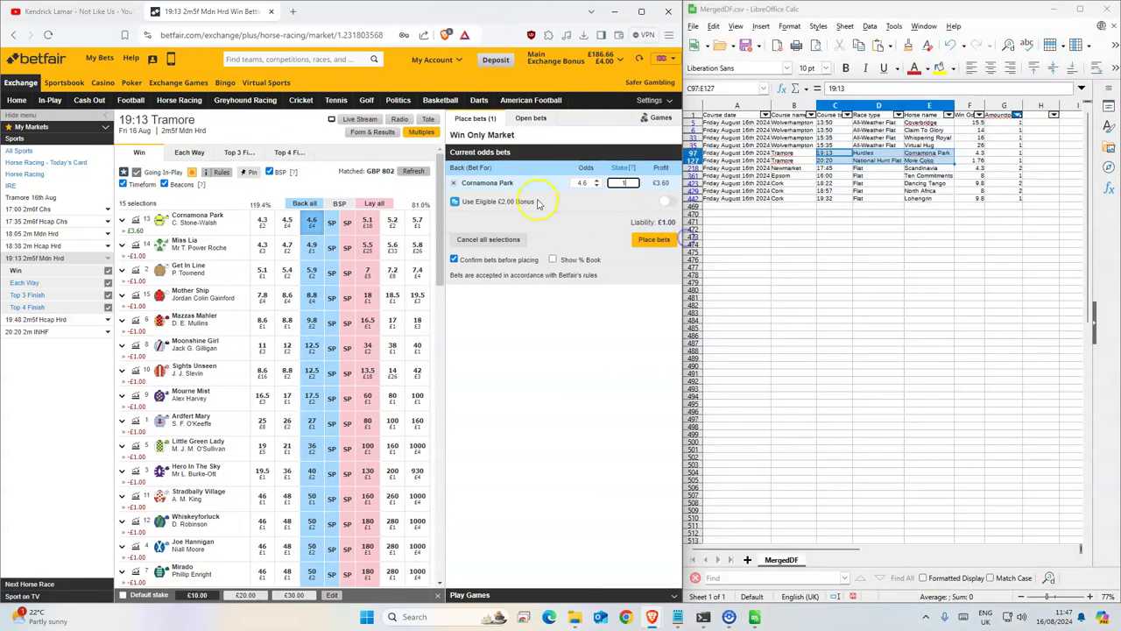
click(668, 201)
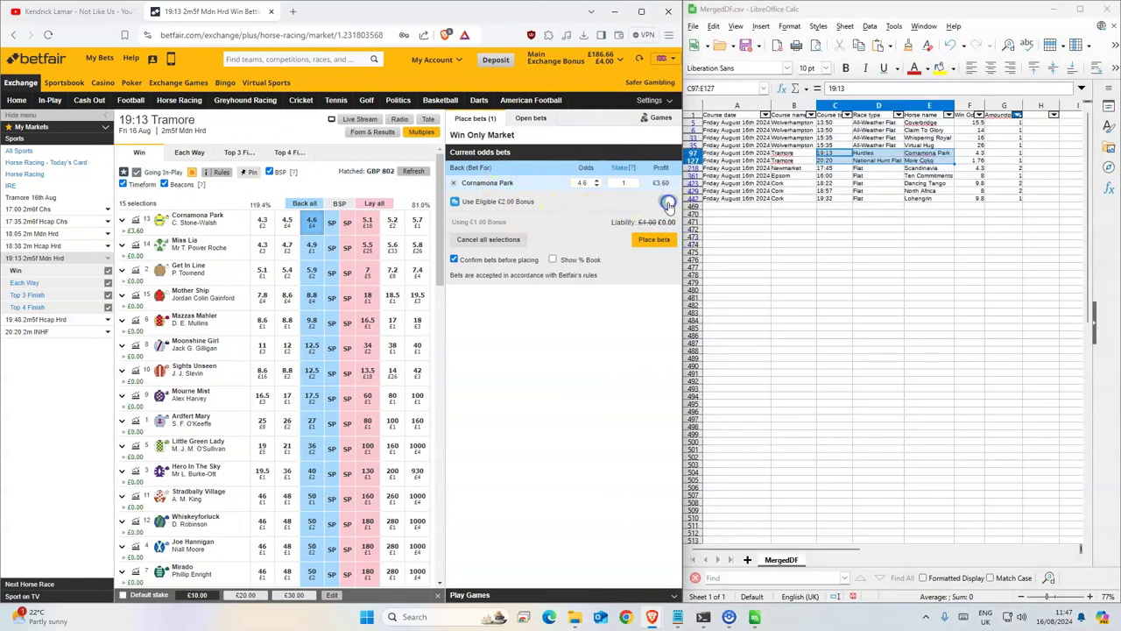
click(653, 241)
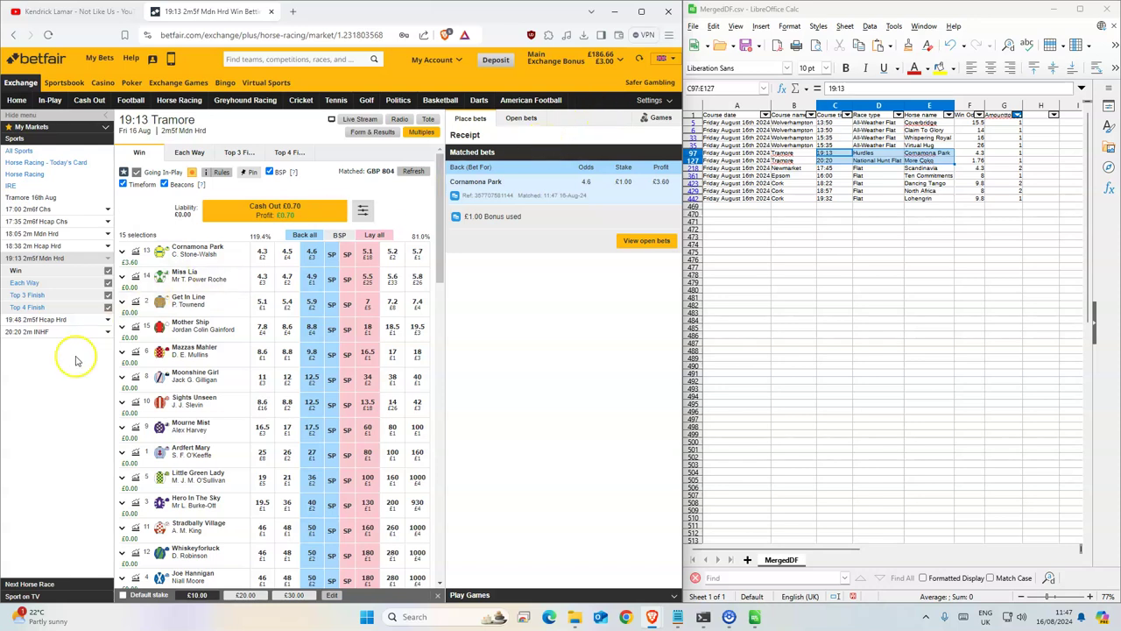
click(28, 331)
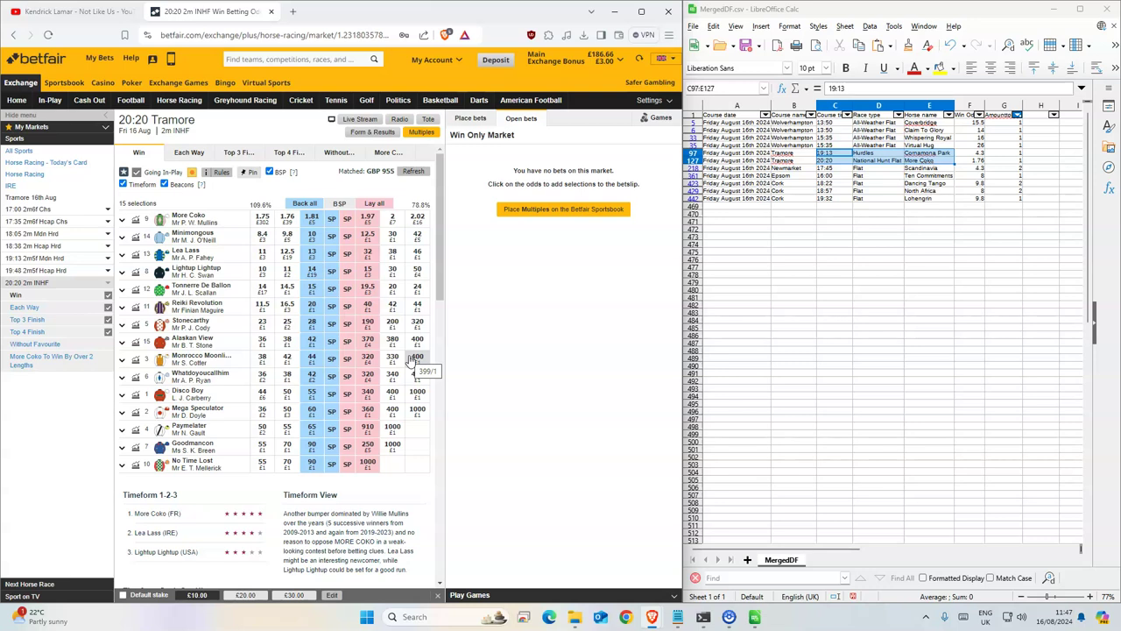
Back More Coko at 1.81 for £1 using the bonus, confirm it, and return to the schedule
click(311, 220)
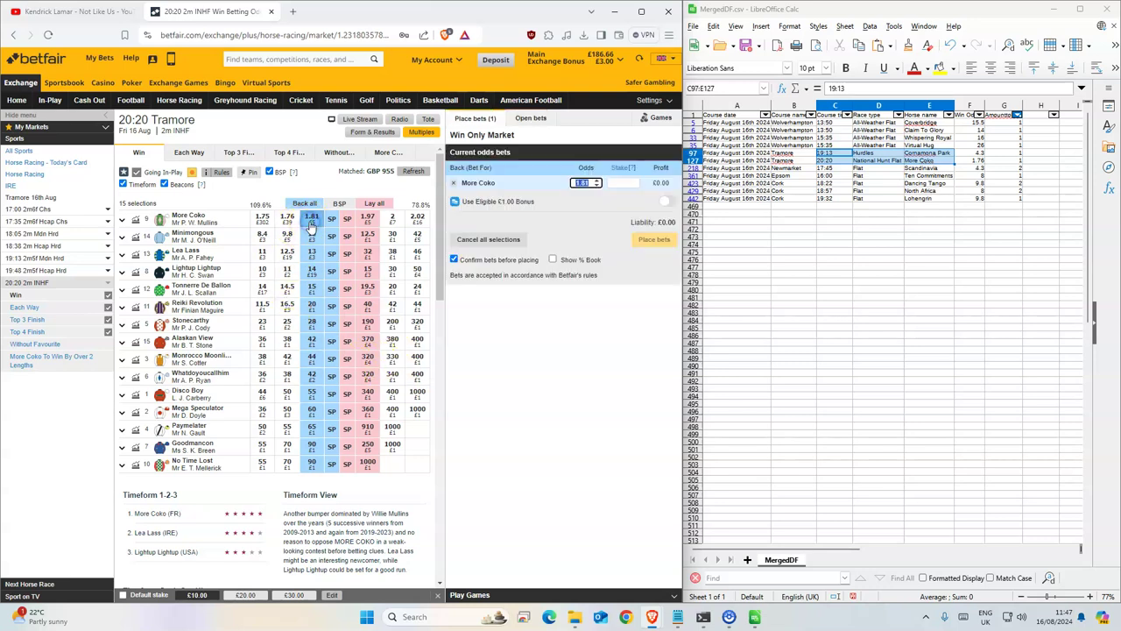
click(629, 179)
text(1)
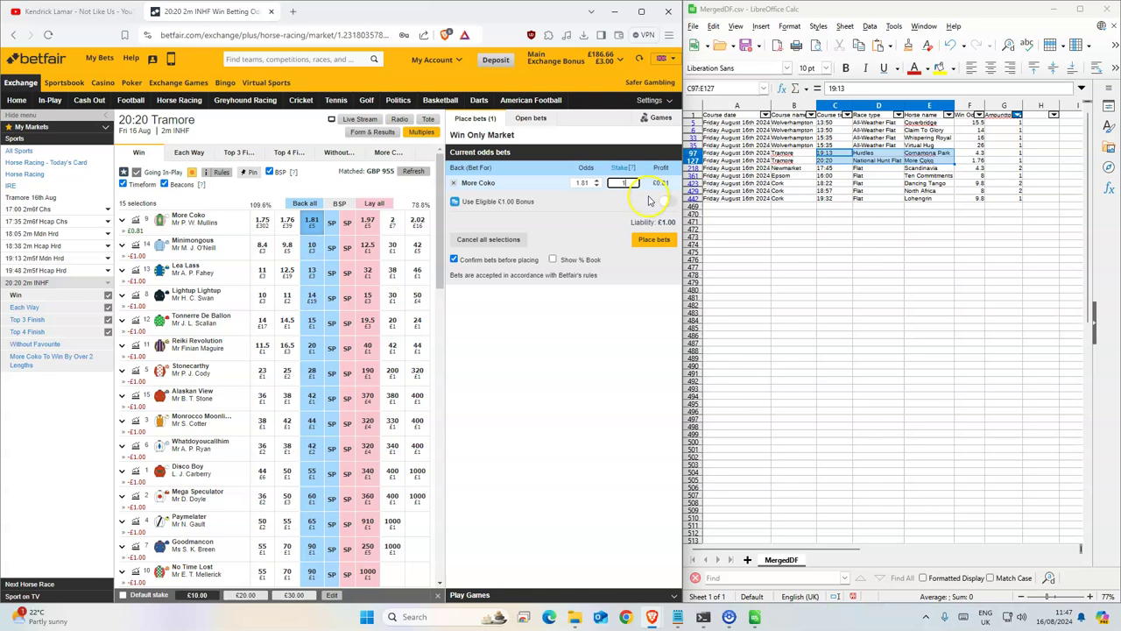
click(667, 201)
click(664, 241)
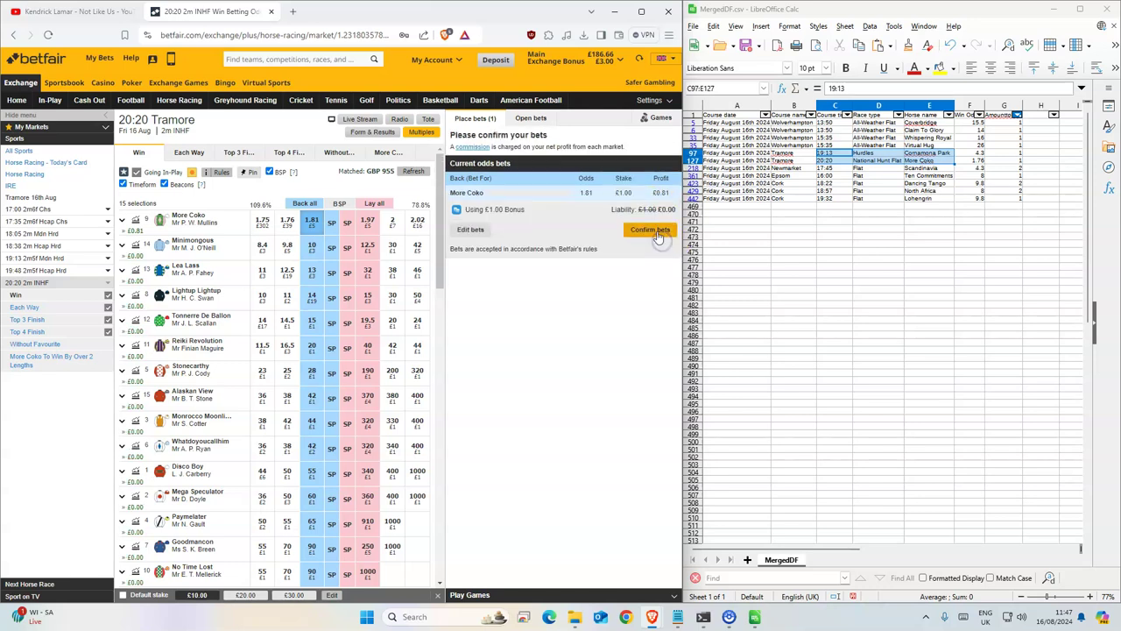
click(657, 233)
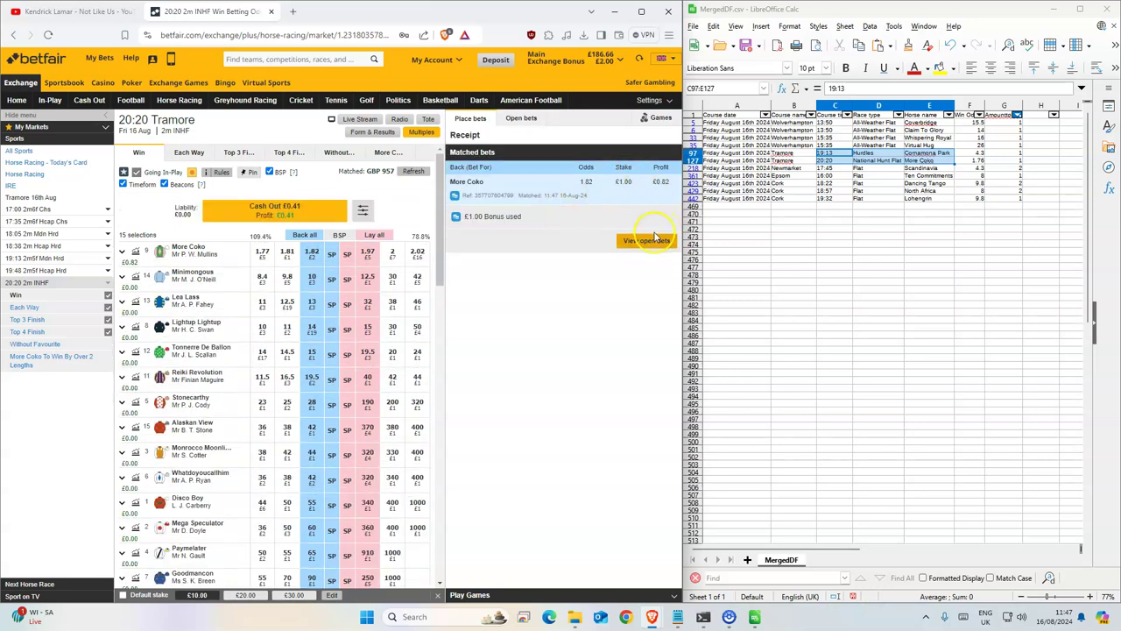
click(827, 169)
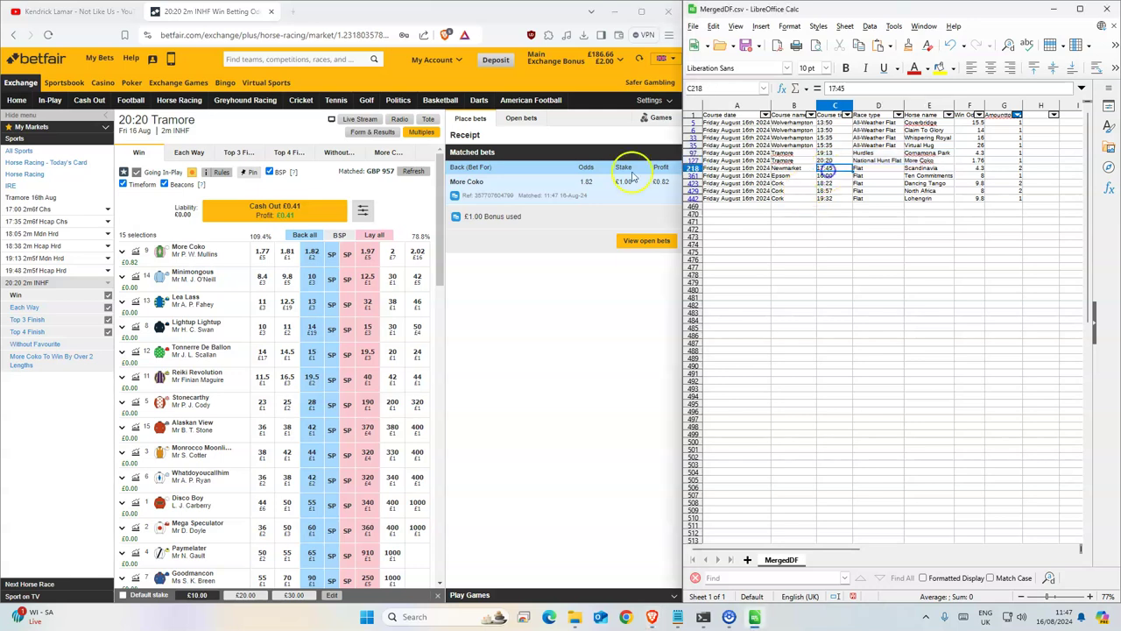
click(179, 100)
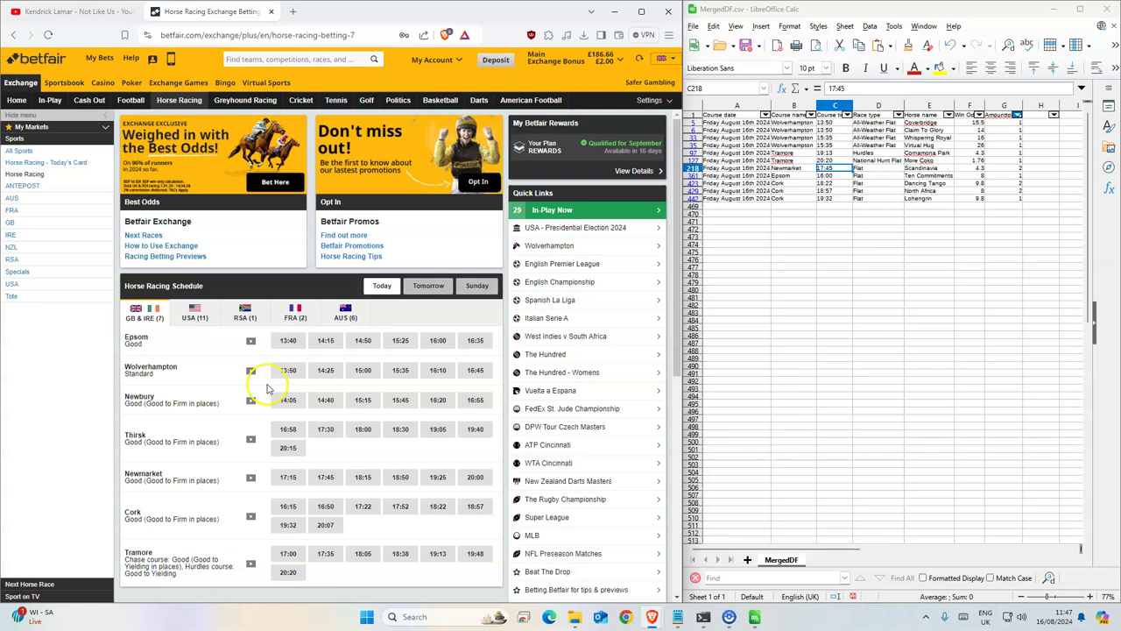
Open Newmarket's 17:45 race and place a confirmed £2 back bet on Scandinavia at 4.3
click(323, 480)
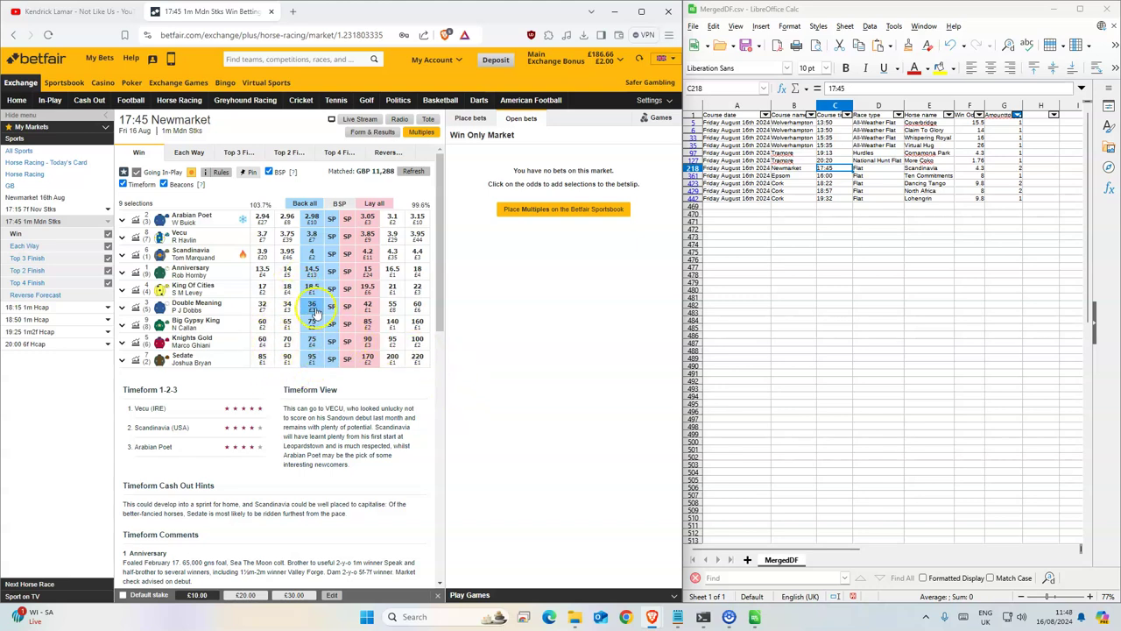
click(311, 253)
text(4.3)
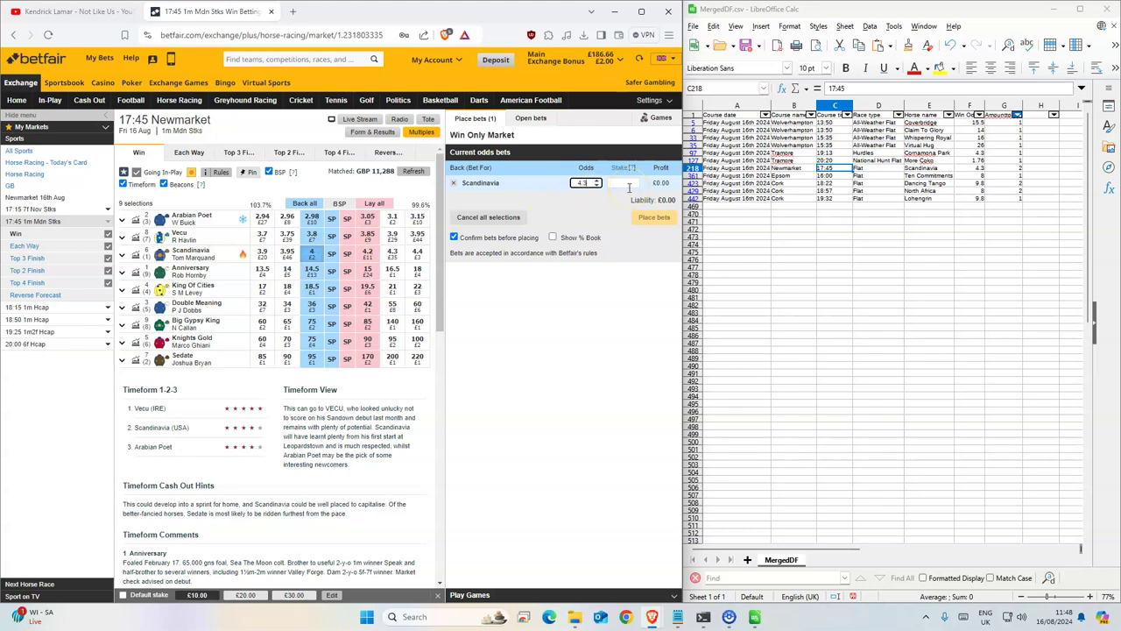
click(633, 180)
text(2)
mouse_move(930, 160)
mouse_down()
mouse_move(878, 167)
mouse_move(1016, 169)
mouse_up()
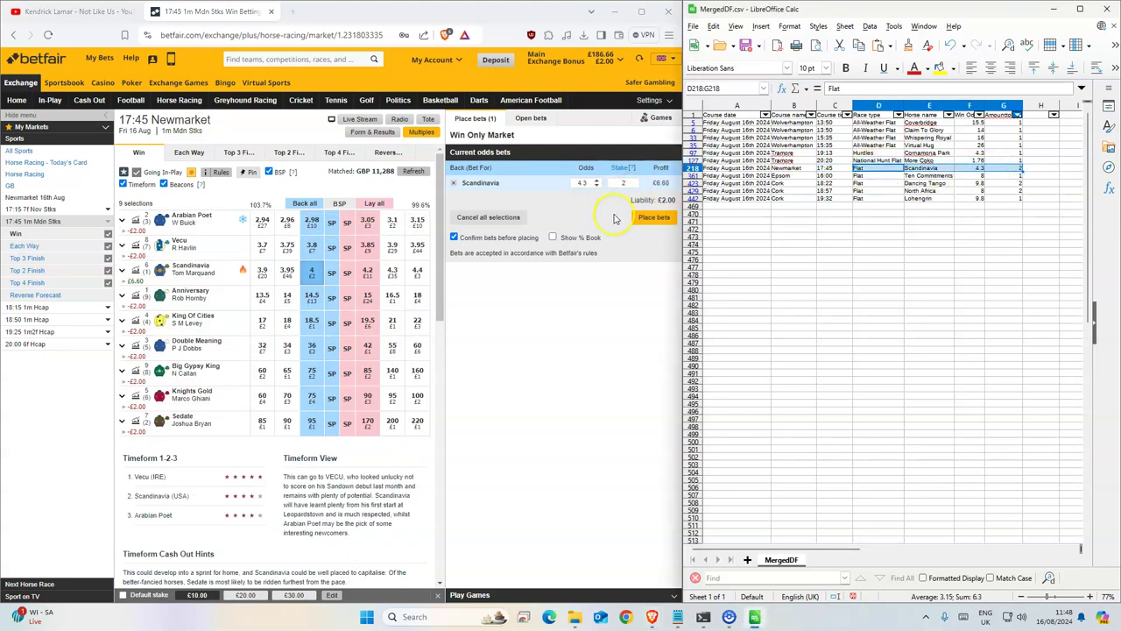
click(653, 217)
click(646, 225)
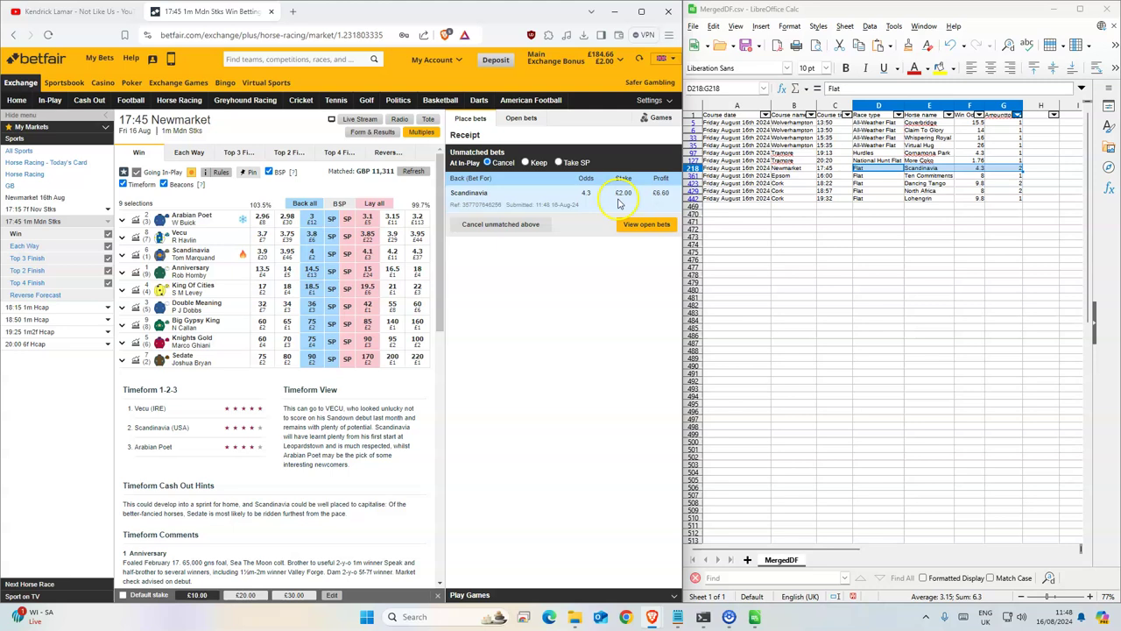
Set the unmatched Scandinavia bet to take SP and pick Ten Commitments in the sheet
click(558, 162)
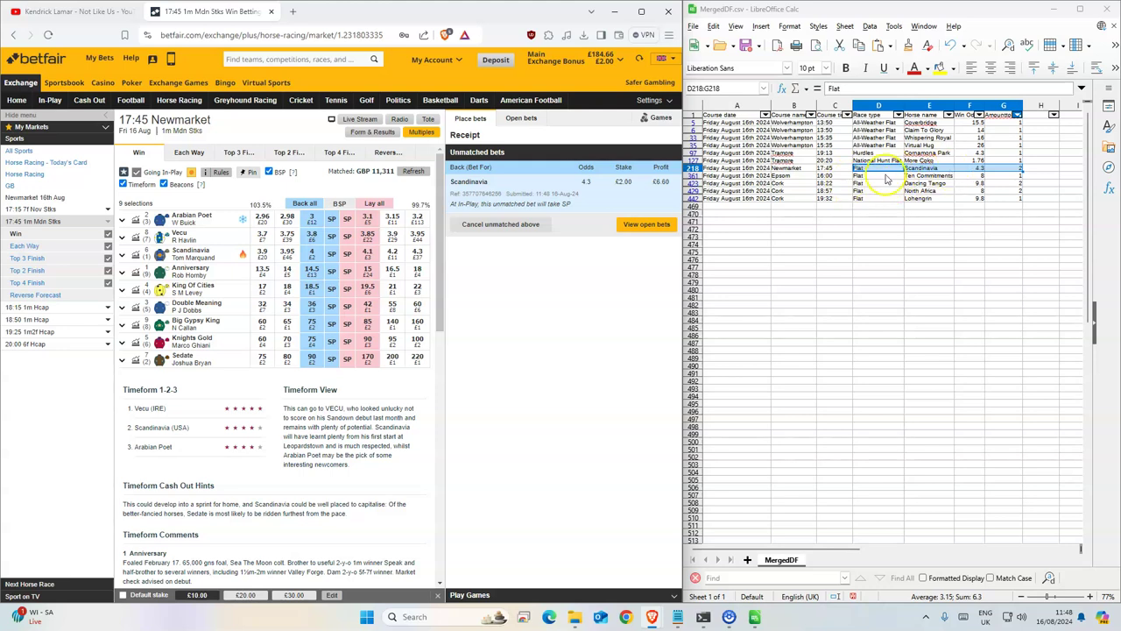
click(602, 318)
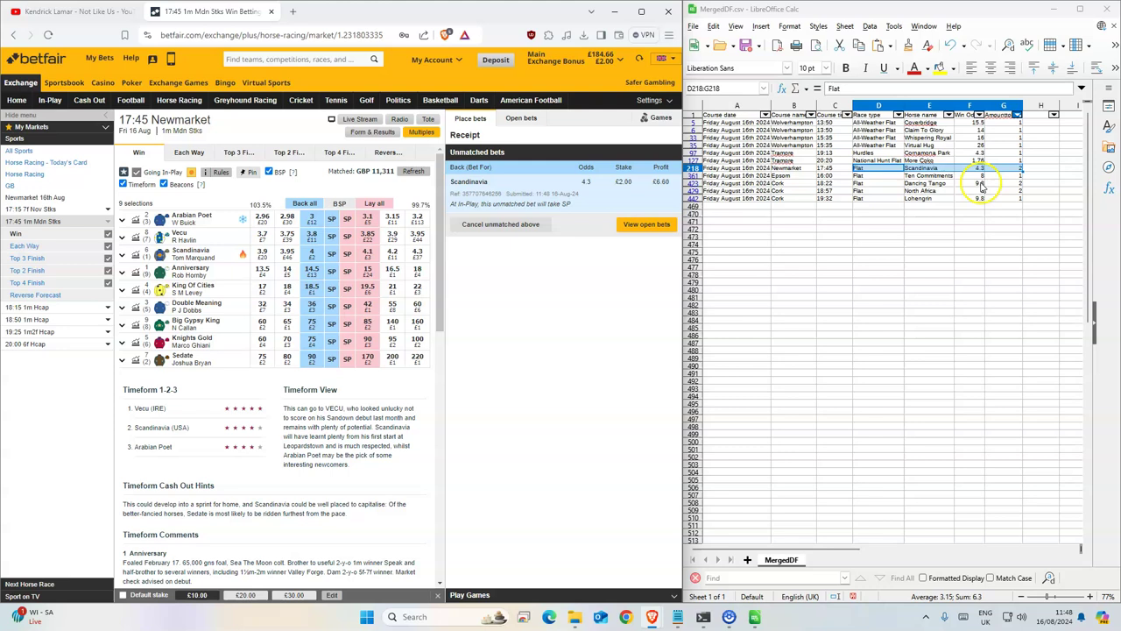
drag(1006, 183, 1007, 191)
ctrl+click(930, 176)
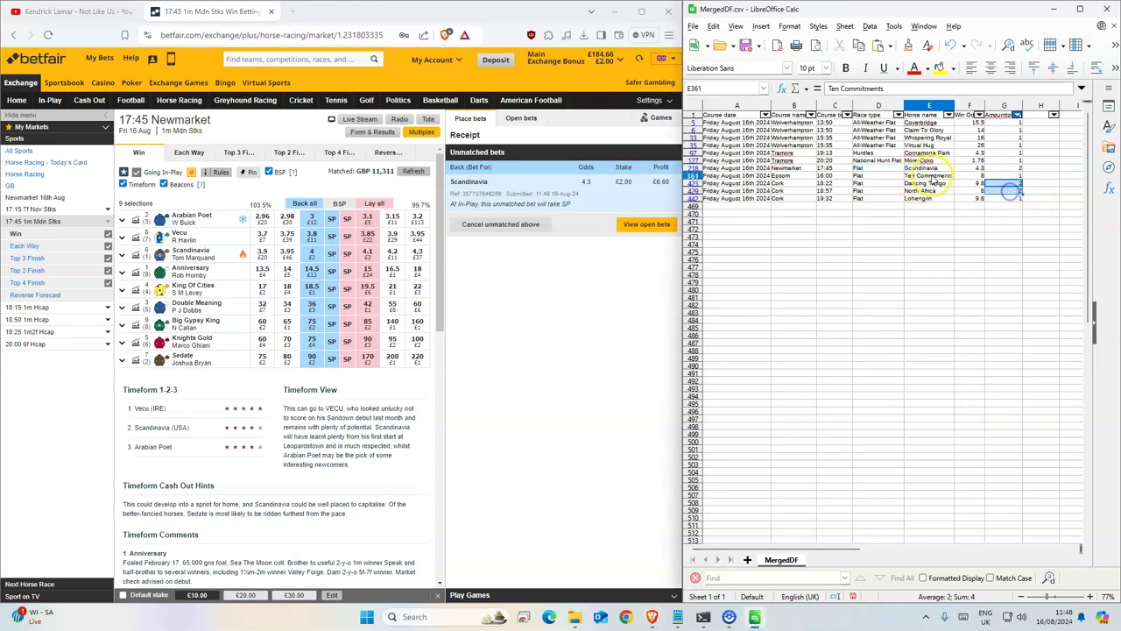
Open Epsom's 16:00 and back Ten Commitments at 8.2 for £1, then pick Dancing Tango in Calc
click(174, 103)
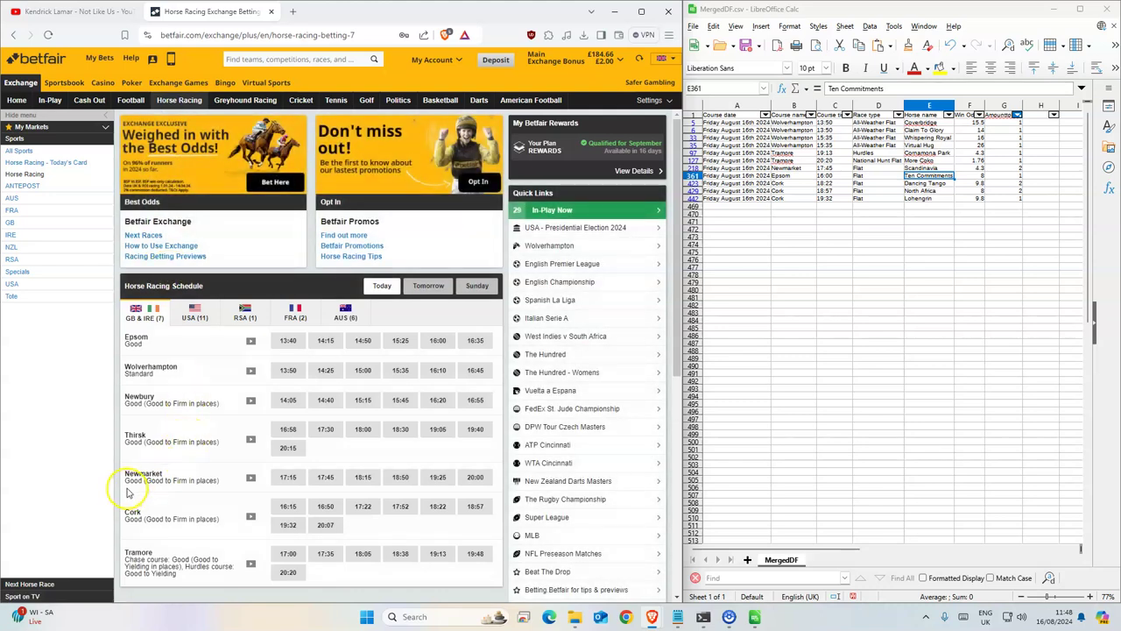
click(436, 340)
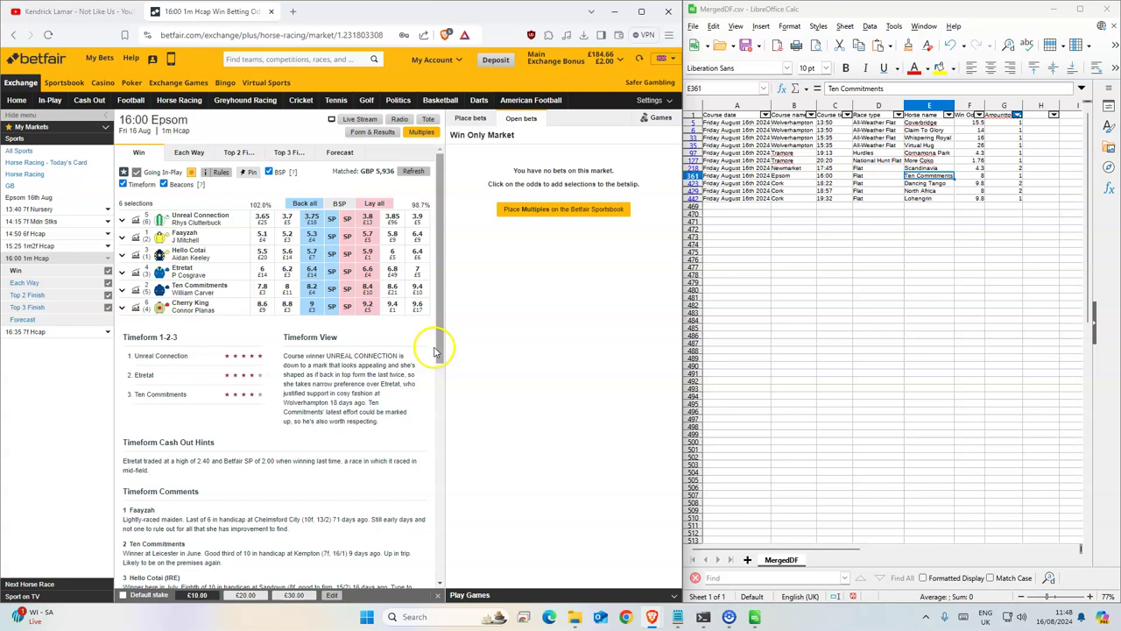
click(311, 288)
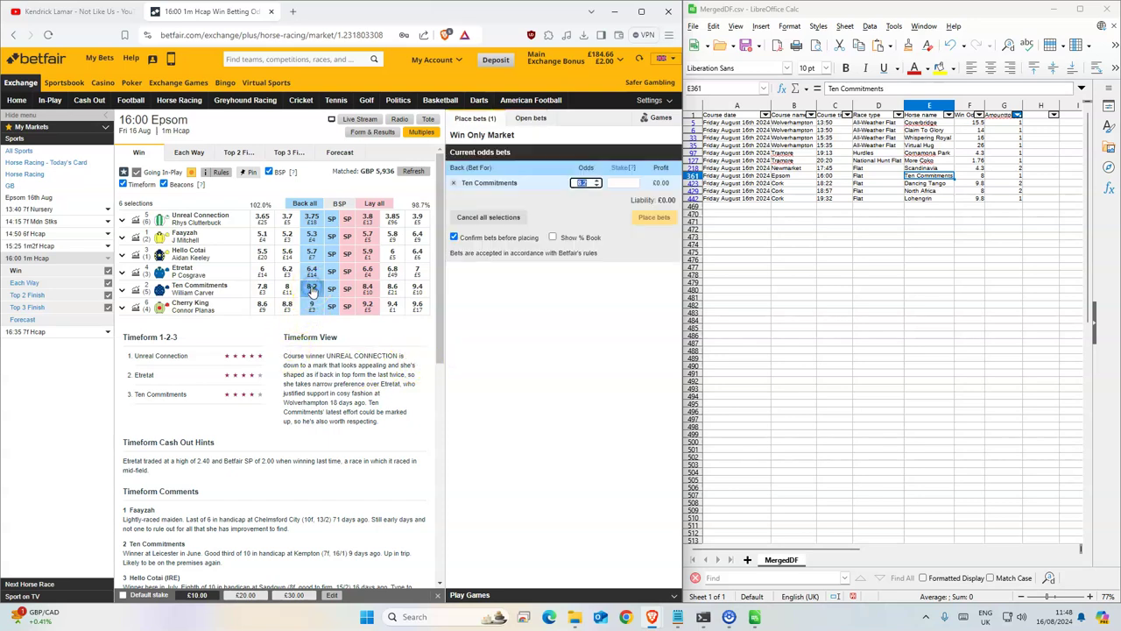
click(642, 182)
text(1)
click(654, 217)
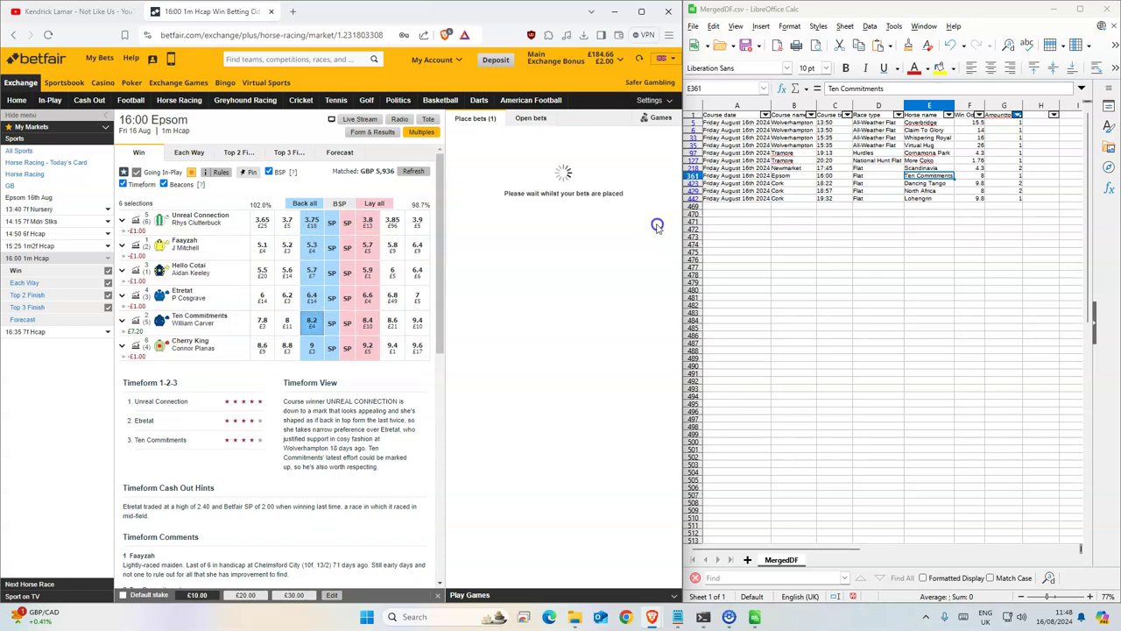
click(927, 183)
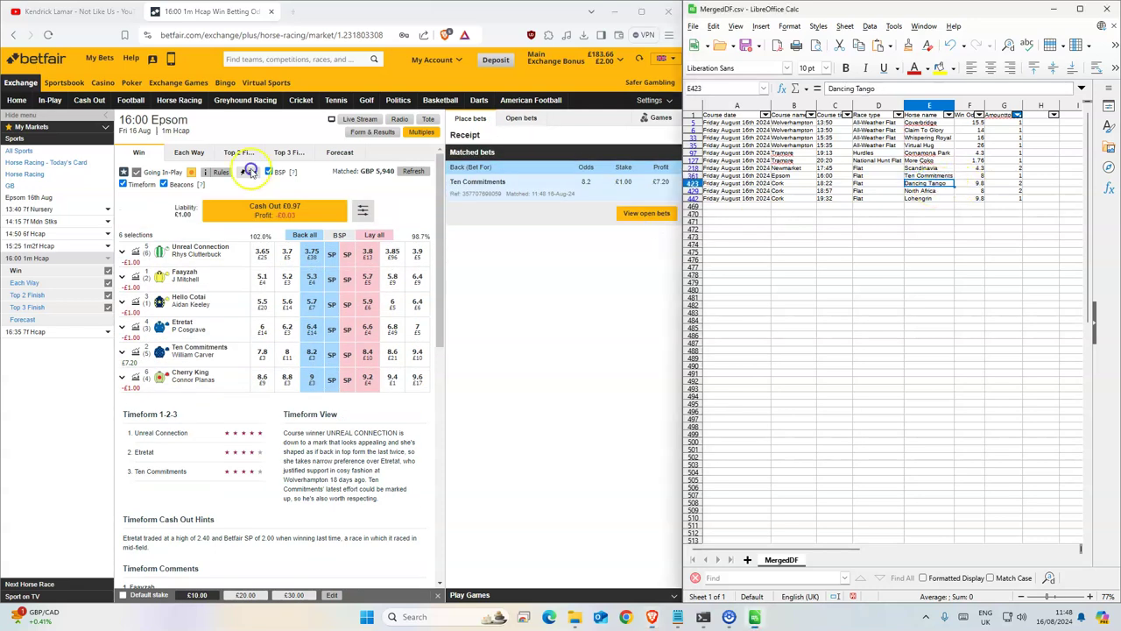
click(179, 100)
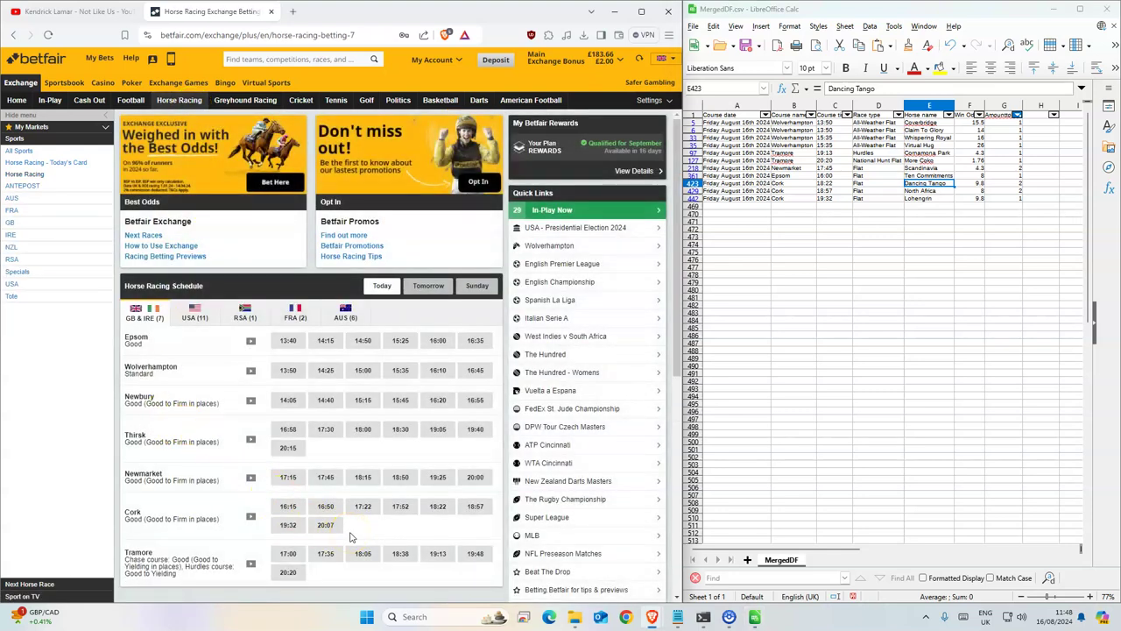
Open Cork's 18:22 and place a confirmed £2 back bet on Dancing Tango at 10.5
click(437, 507)
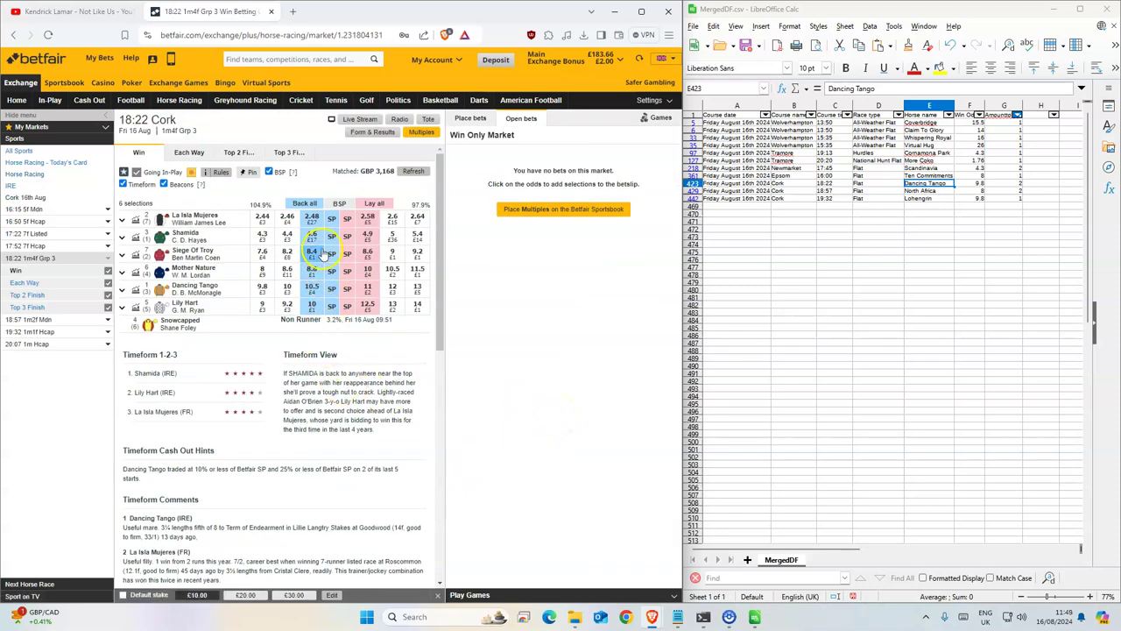
click(312, 289)
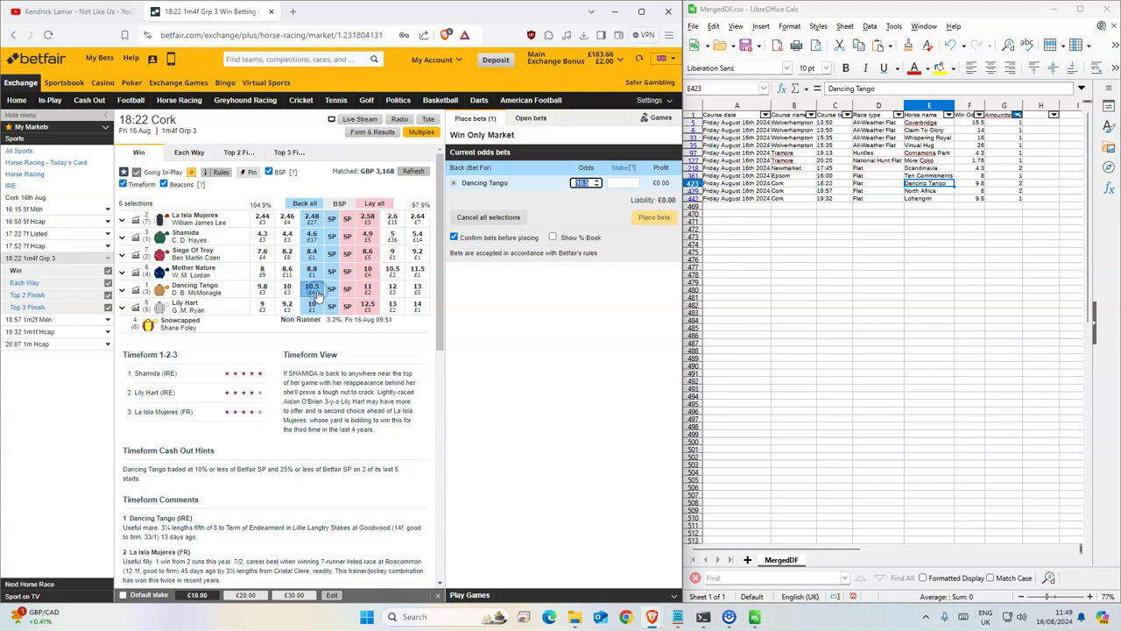
click(616, 186)
text(2)
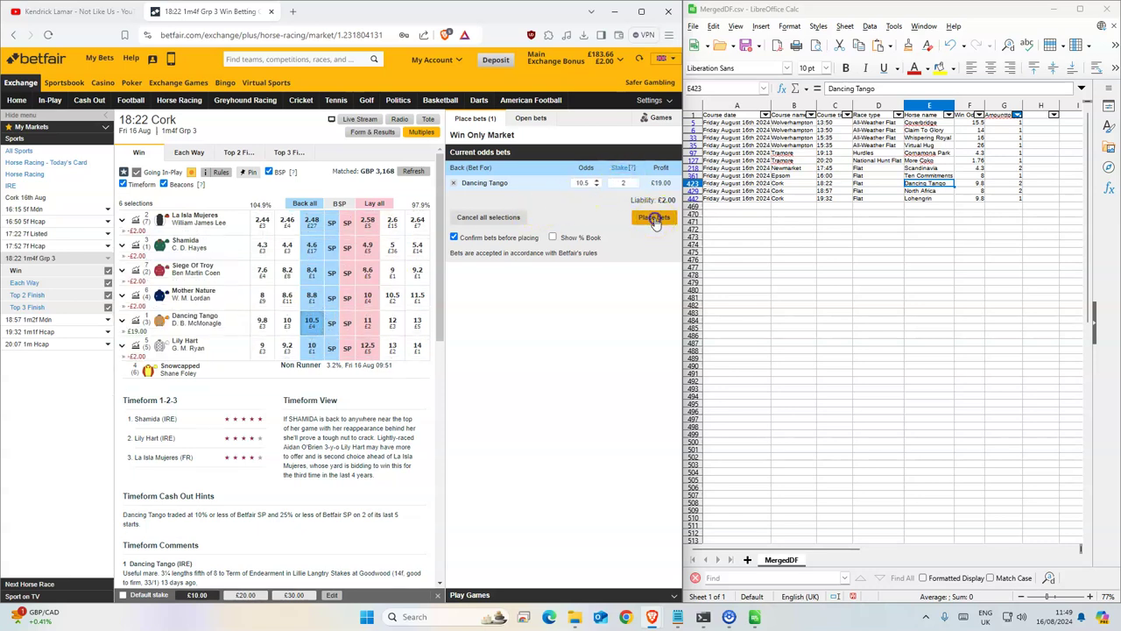
click(655, 216)
click(627, 236)
click(35, 318)
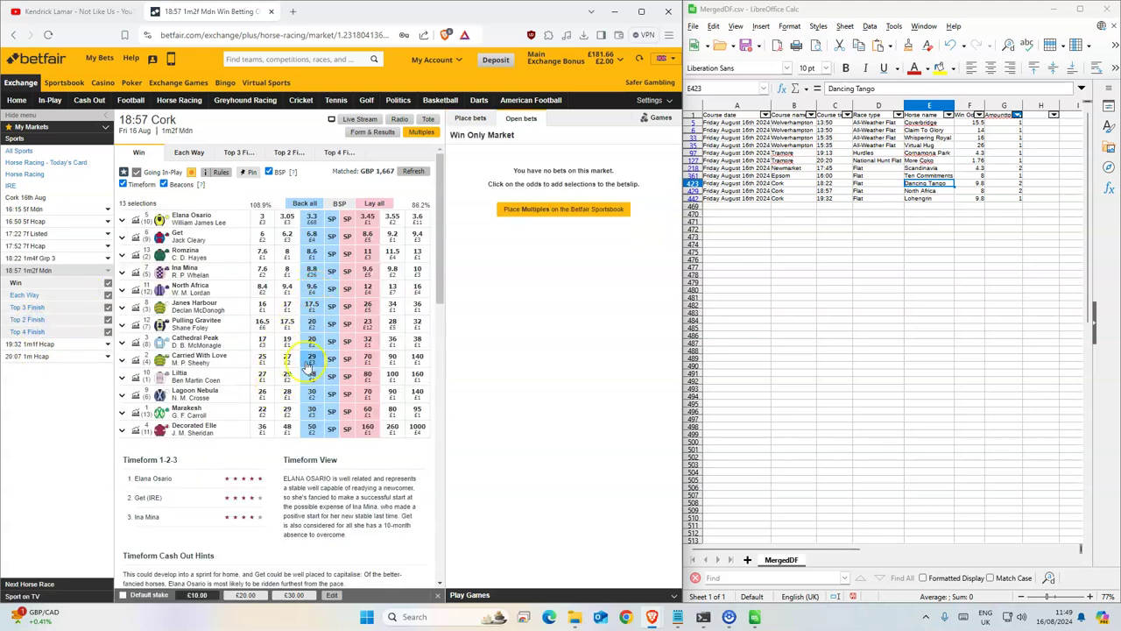
Back North Africa for £2 at 9.8 in Cork 18:57, with the unmatched £1.13 set to take SP
click(313, 288)
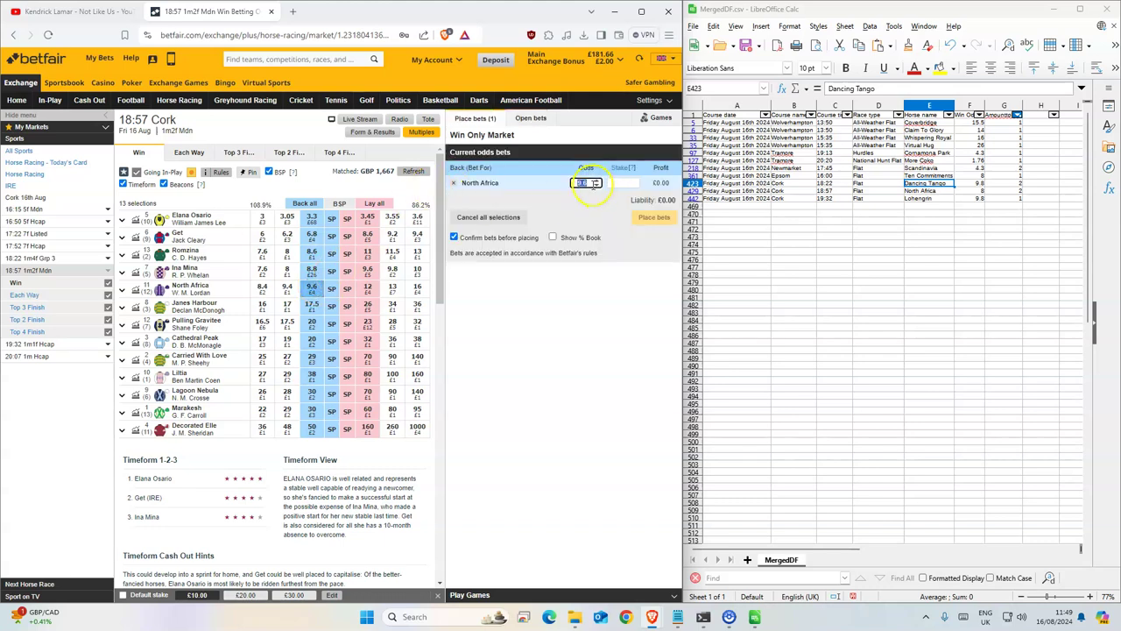
click(604, 184)
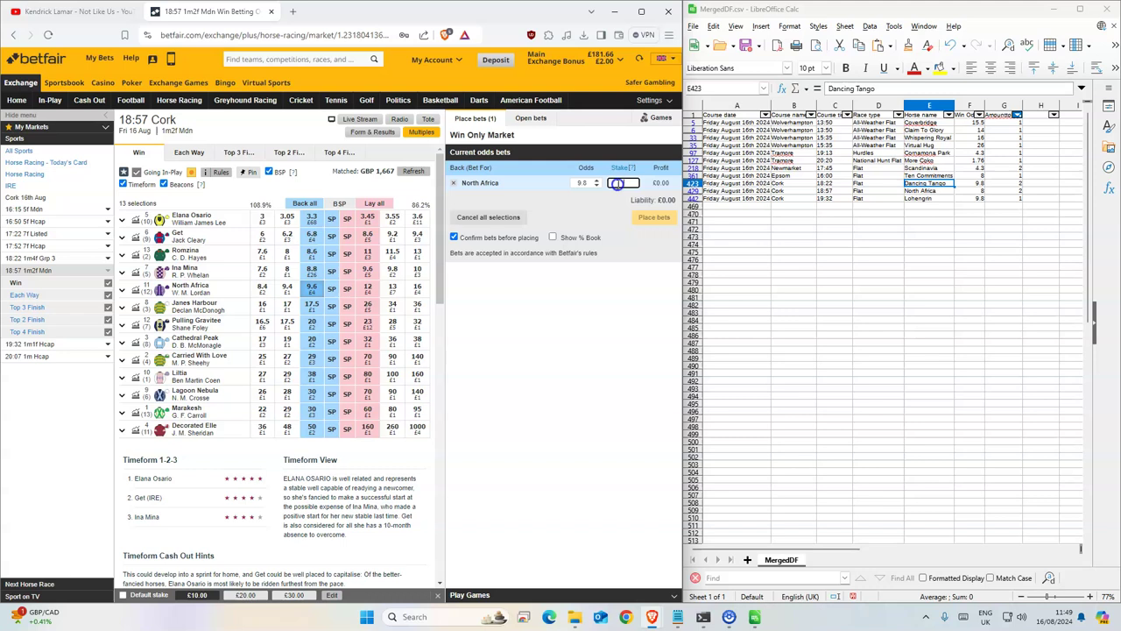
text(2)
click(655, 217)
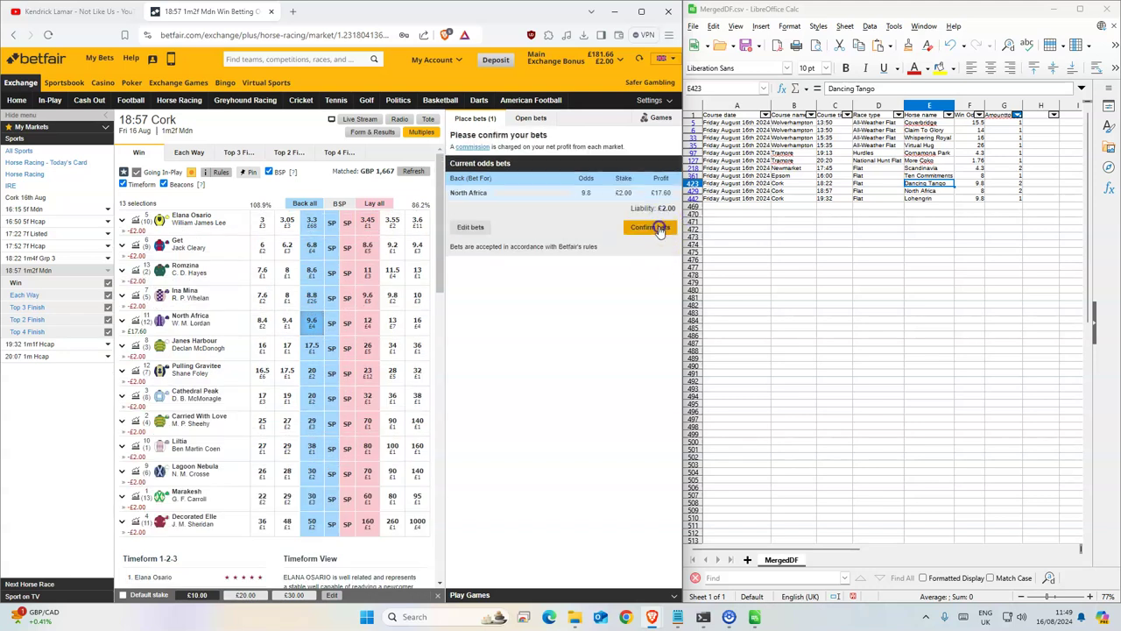
click(658, 229)
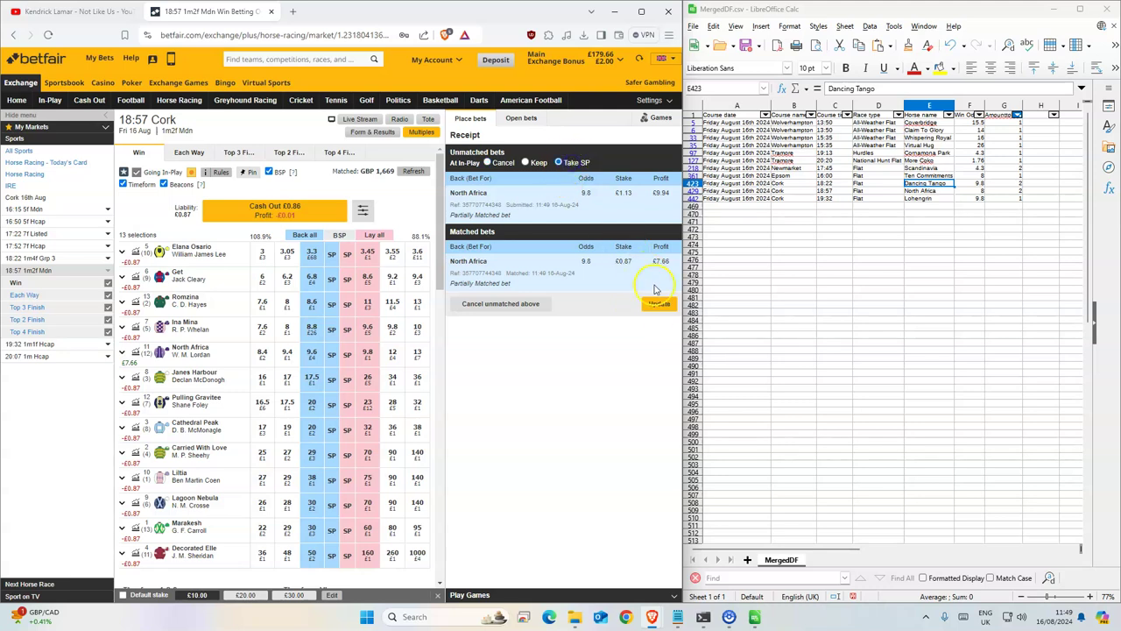
click(980, 191)
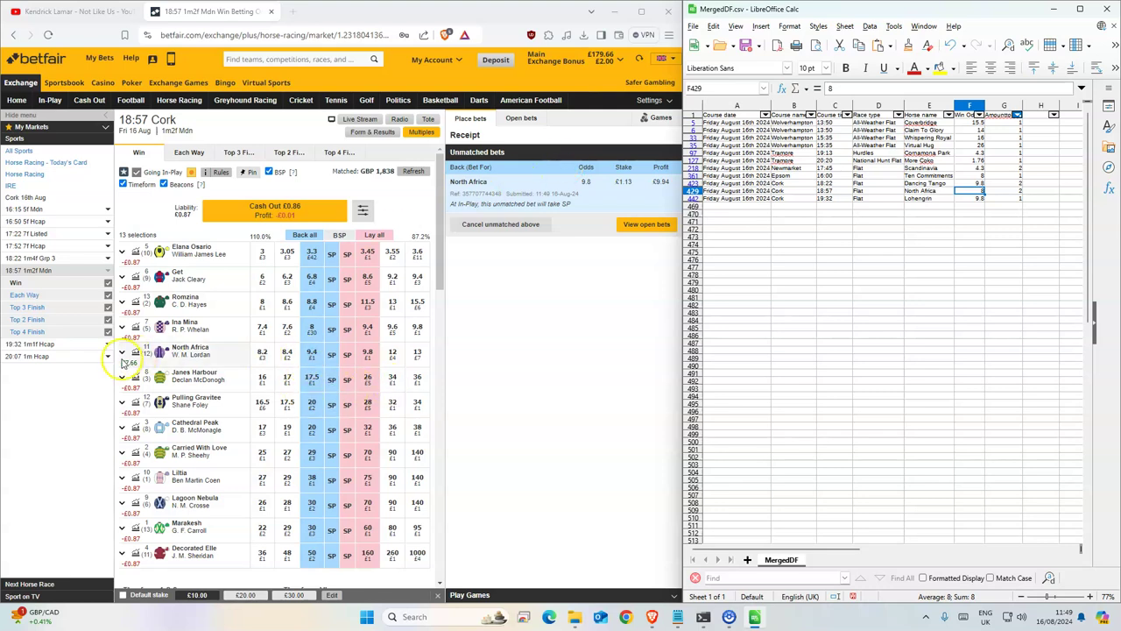
In the Cork 19:32 market, back Lohengrin for £1 at odds 9.8, unmatched stake taking SP
click(35, 344)
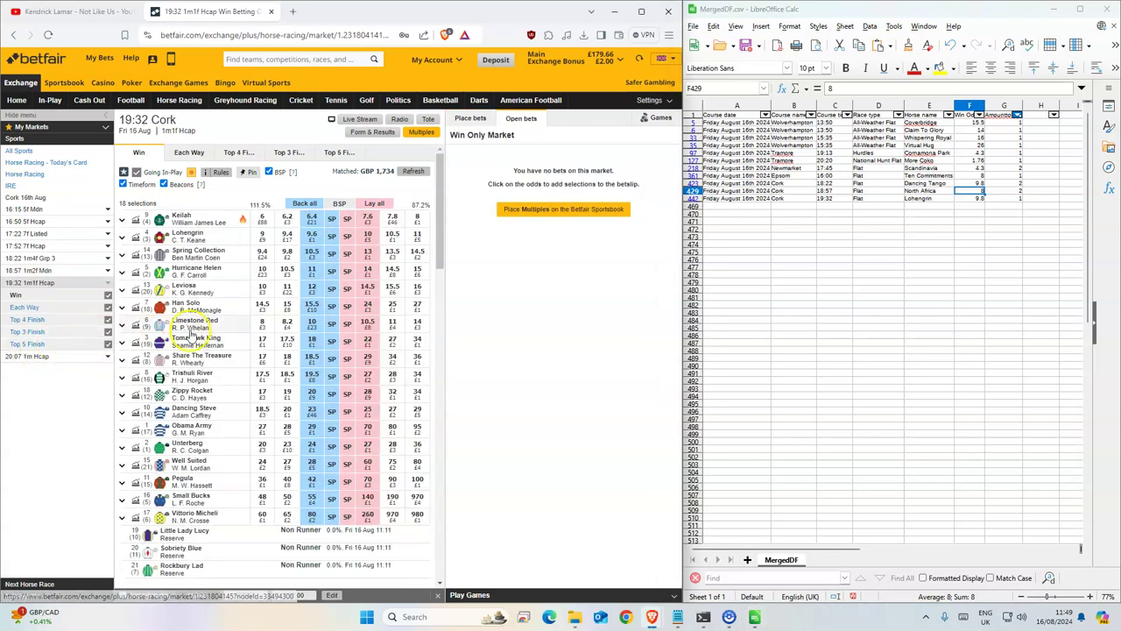
click(315, 238)
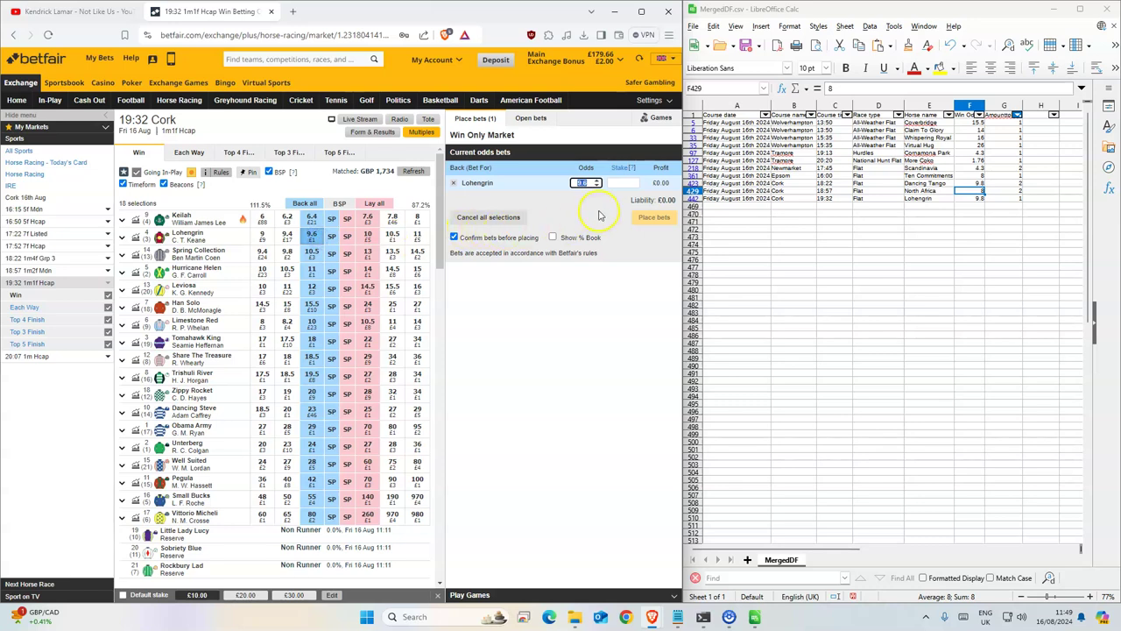
click(586, 182)
click(623, 182)
text(1)
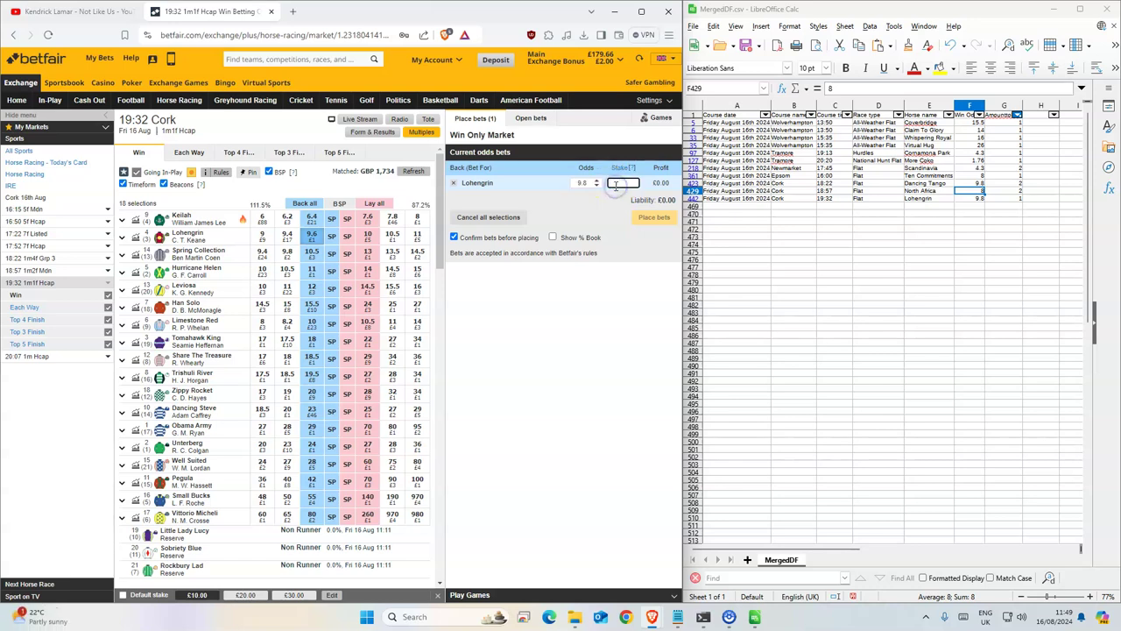
click(654, 222)
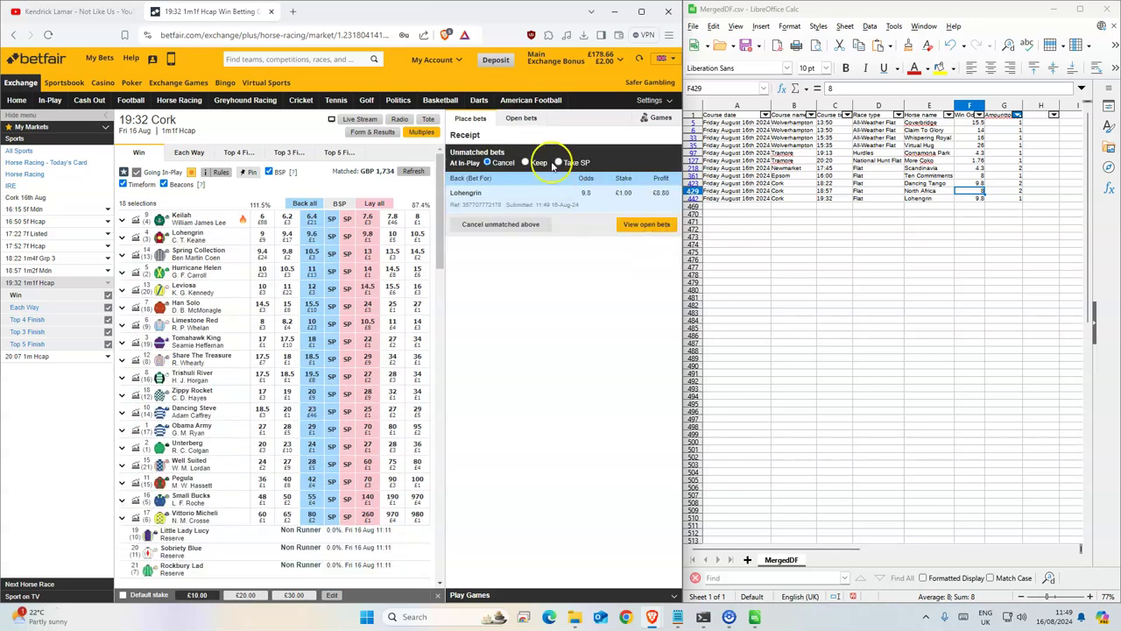
click(557, 163)
click(657, 226)
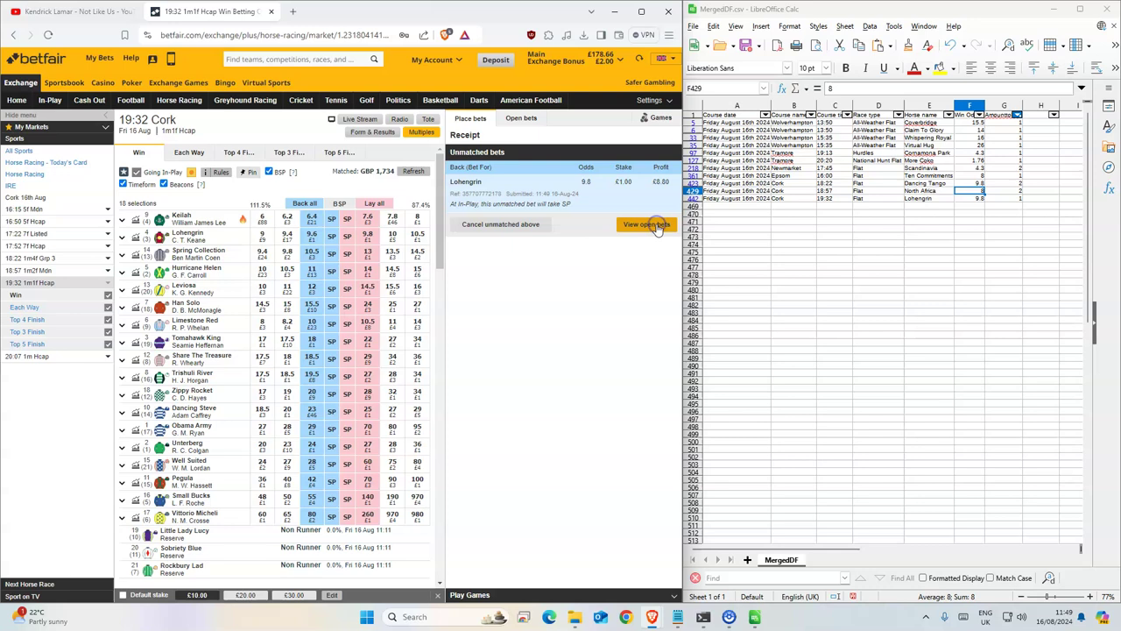